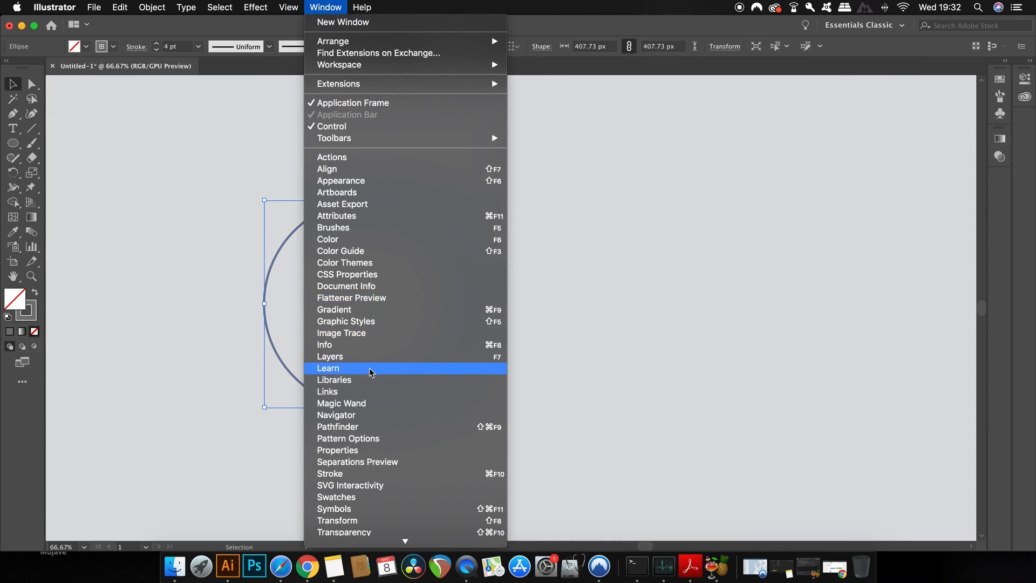
Scale the circle into a wide ellipse using Transform values of 75% for height and 115% for width
left_click(394, 521)
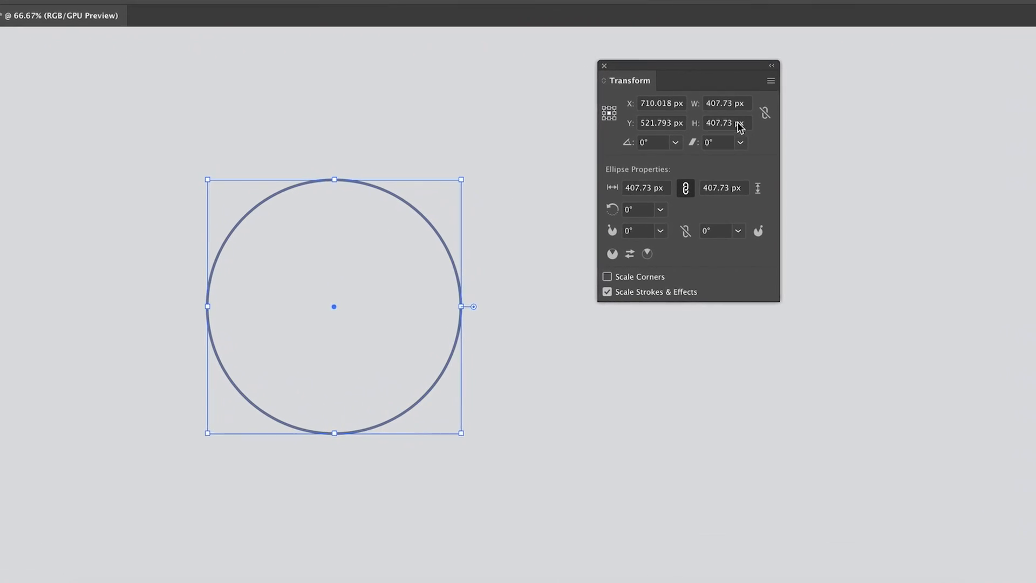
left_click(747, 119)
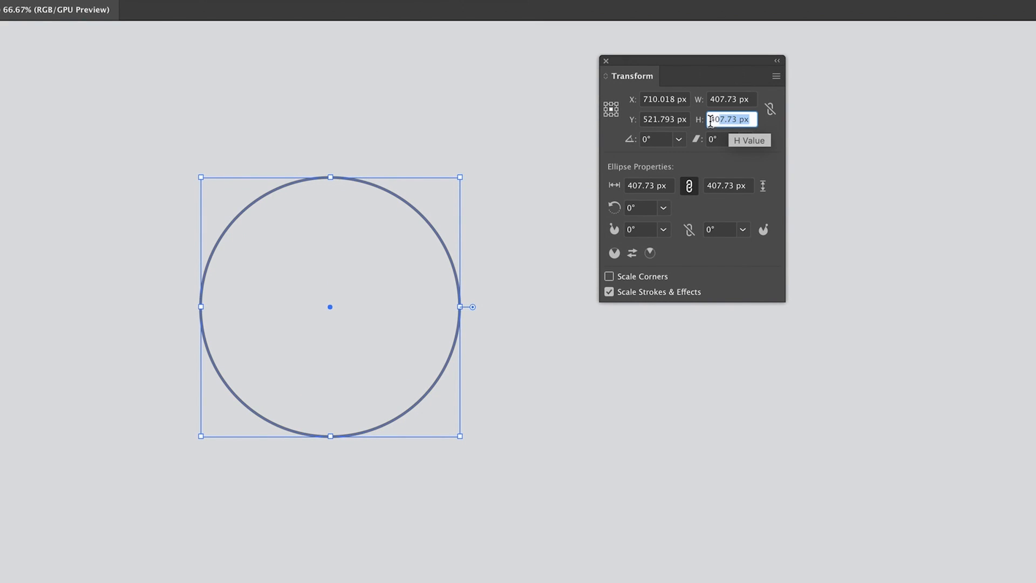
type("75%")
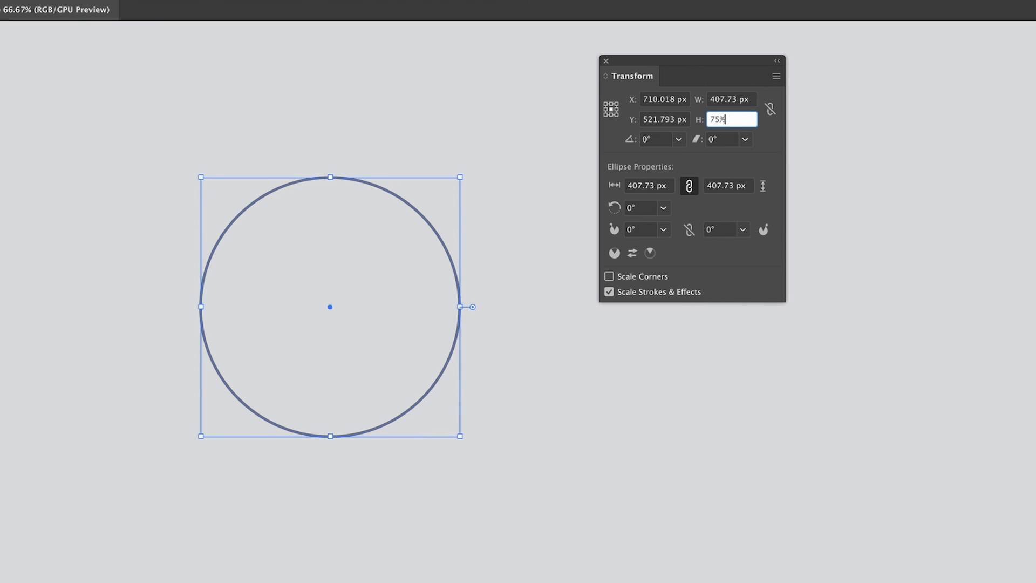
key("Return")
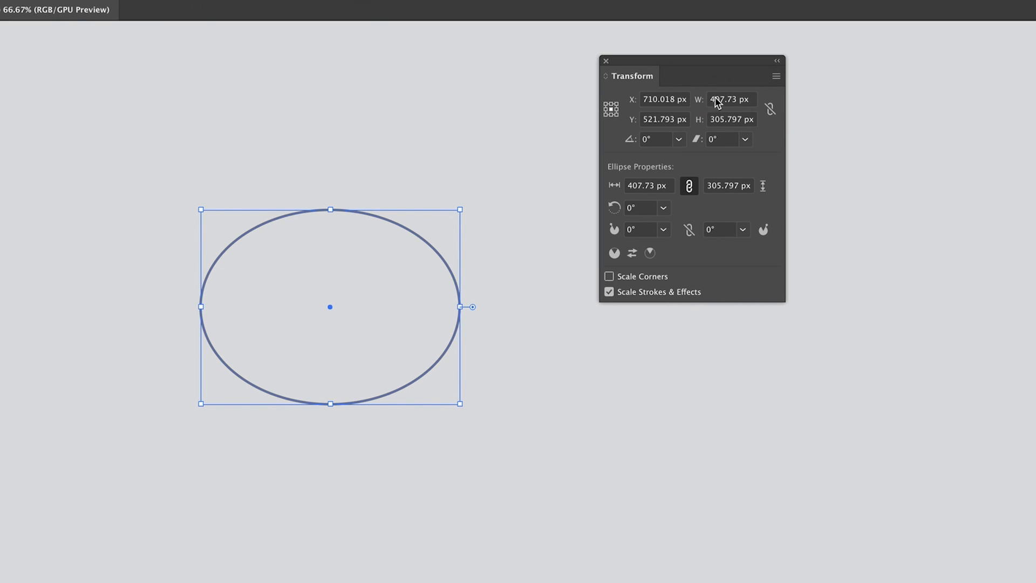
left_click_drag(751, 99, 707, 102)
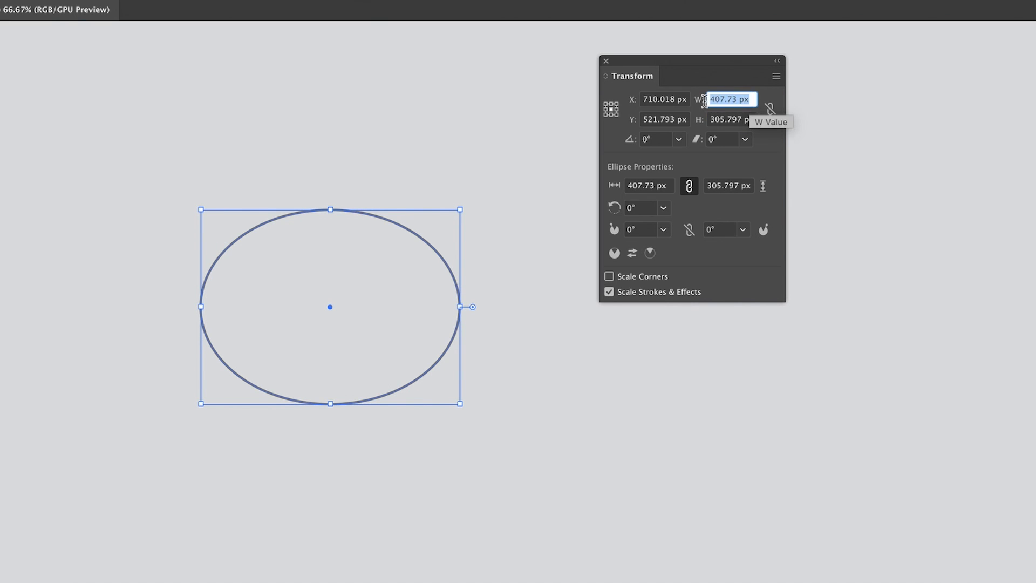
type("115")
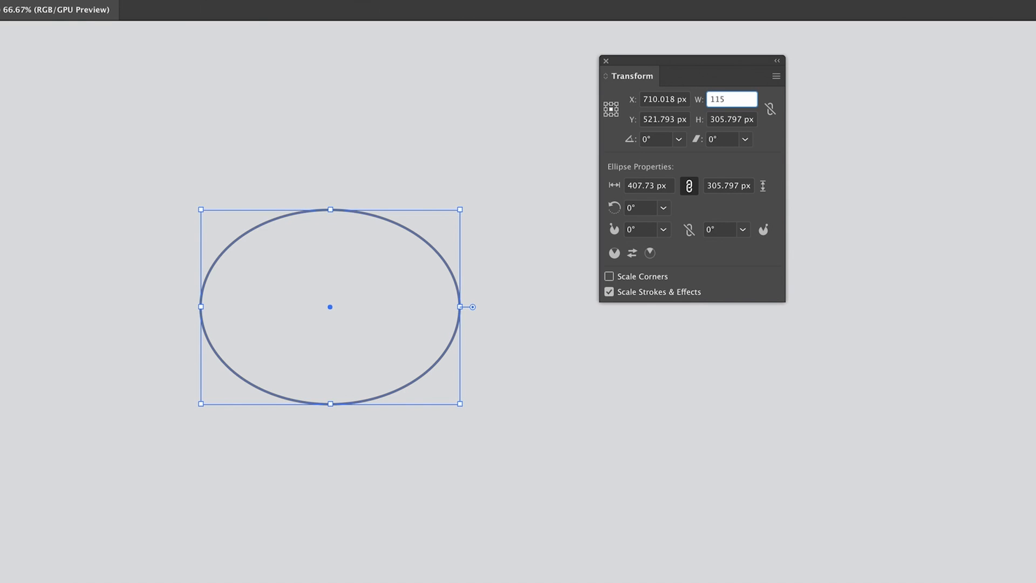
type("%")
key("Return")
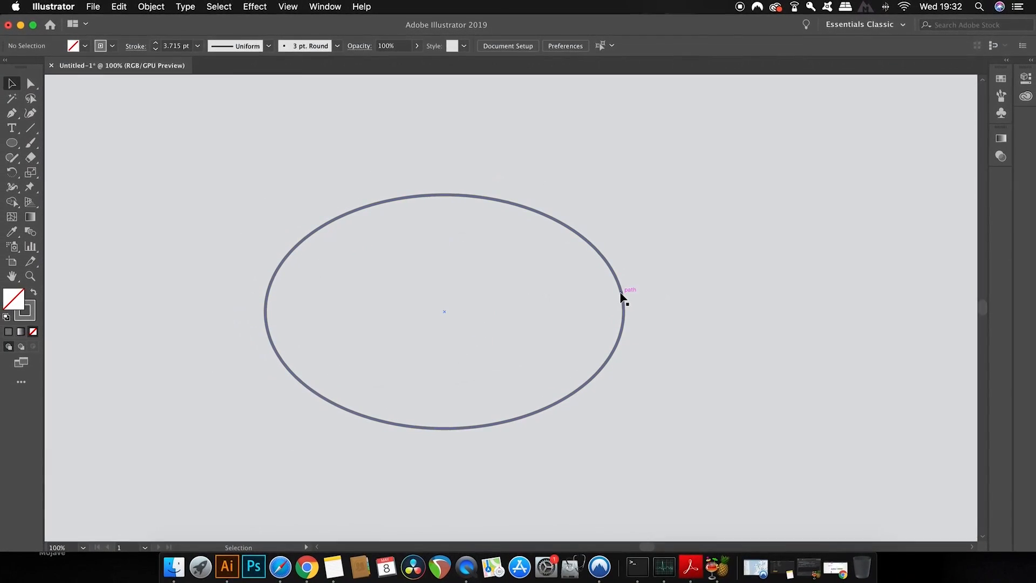
Create a smaller concentric copy of the ellipse inside it, at about two-thirds of its size
left_click(620, 295)
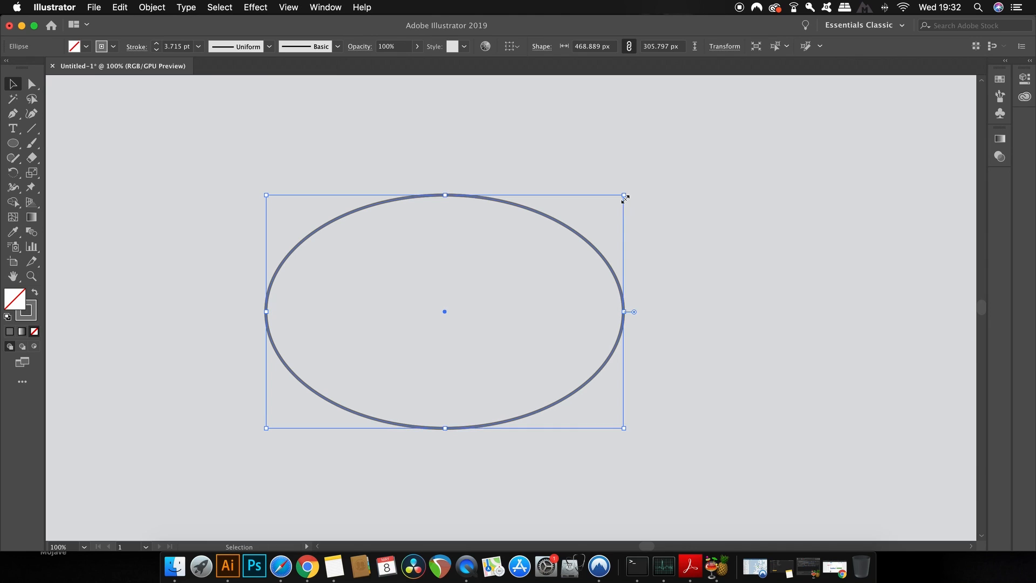
left_click_drag(624, 198, 573, 235)
left_click(686, 237)
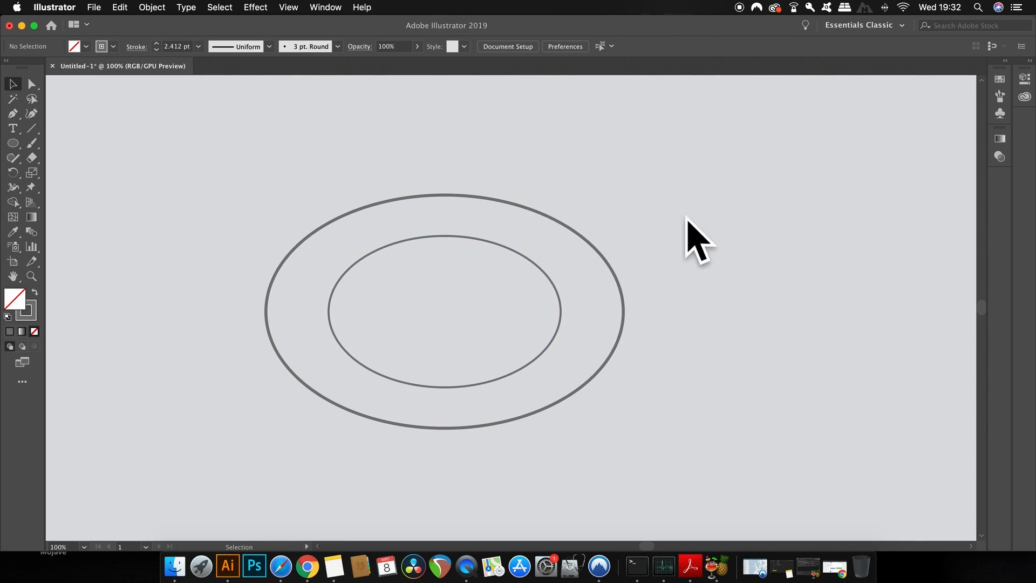
Set the stroke weight of both ellipses to 5 pt
left_click_drag(436, 154, 603, 296)
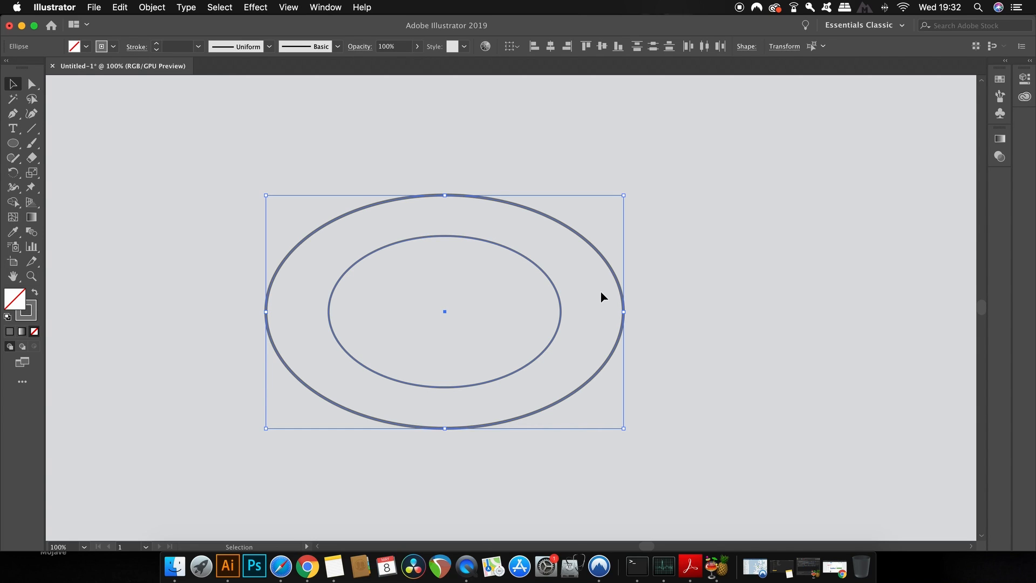
left_click(198, 47)
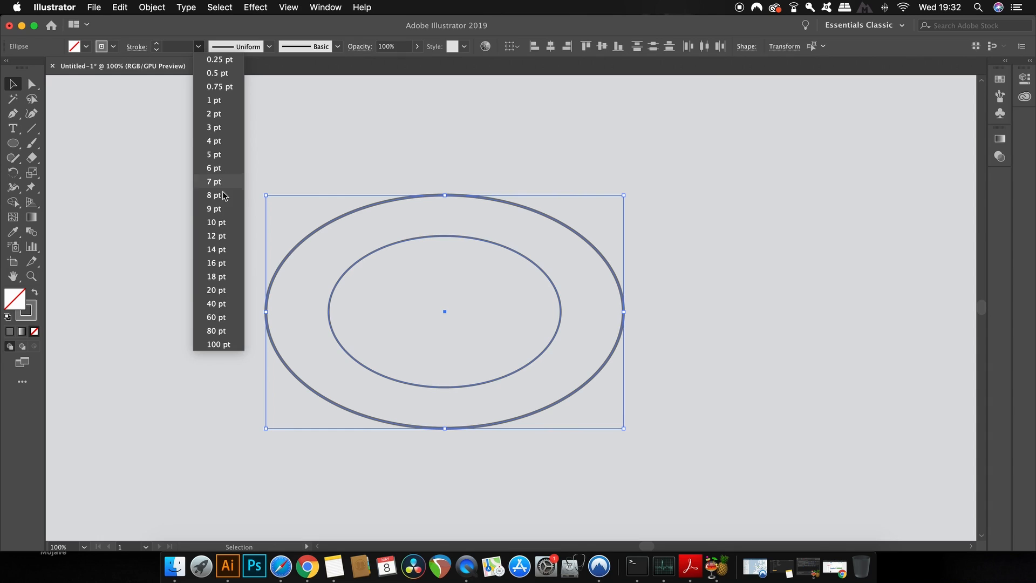
left_click(227, 157)
left_click(711, 321)
scroll(711, 270, "down", 2)
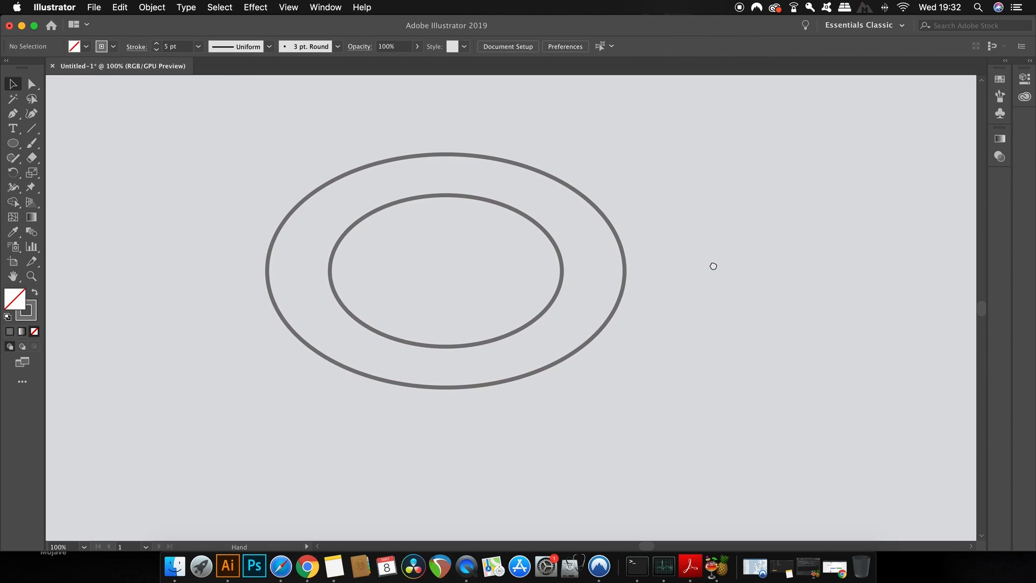
Duplicate both ellipses straight down by about 54 px, so the copied outer ellipse meets the top of the original inner one
left_click_drag(236, 163, 695, 378)
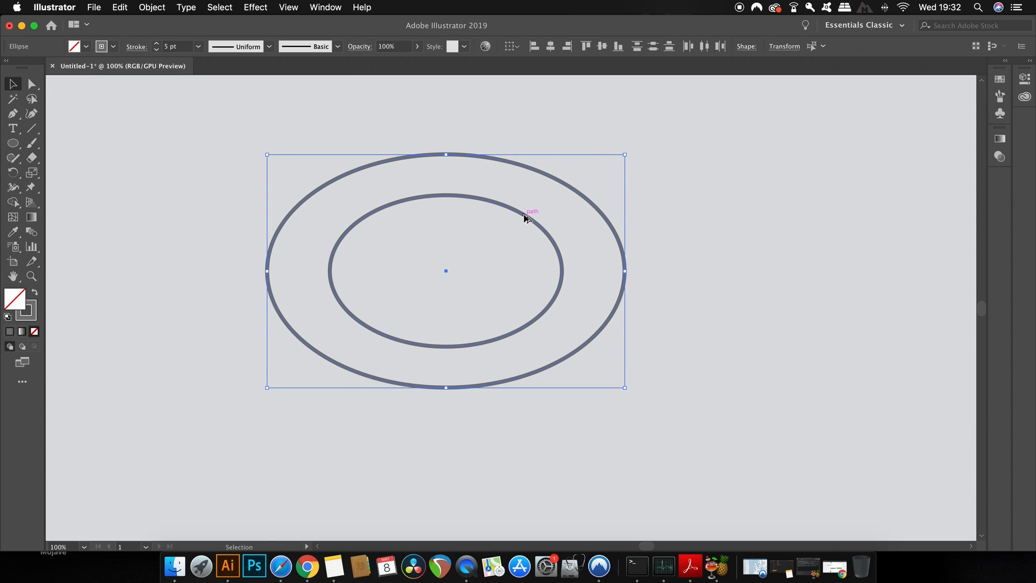
left_click_drag(527, 215, 526, 262)
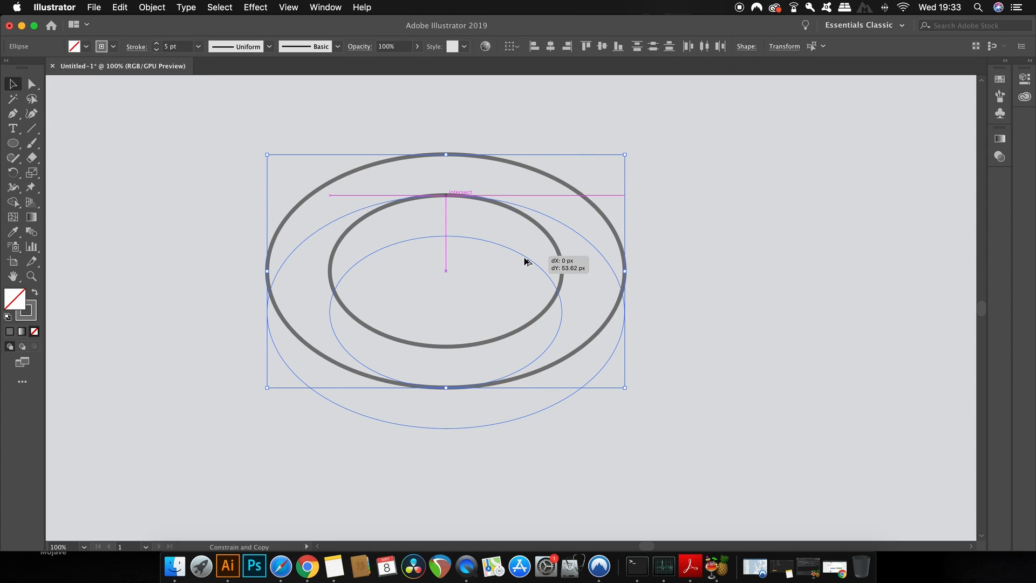
left_click_drag(526, 262, 526, 262)
left_click(772, 260)
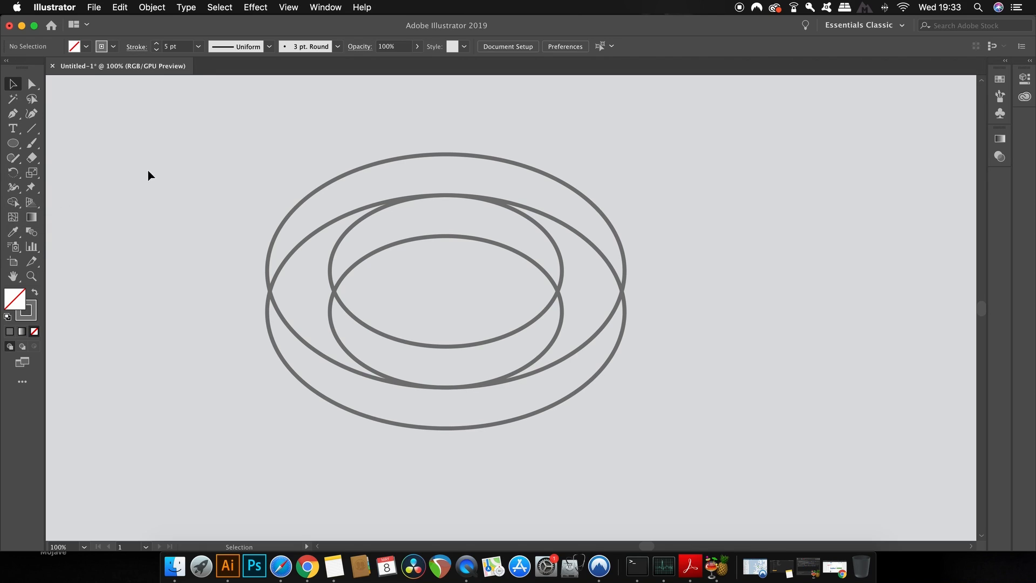
Merge the lower-left and upper-right regions of the four overlapping ellipses with Shape Builder to form two interlocking bands
left_click_drag(147, 170, 655, 391)
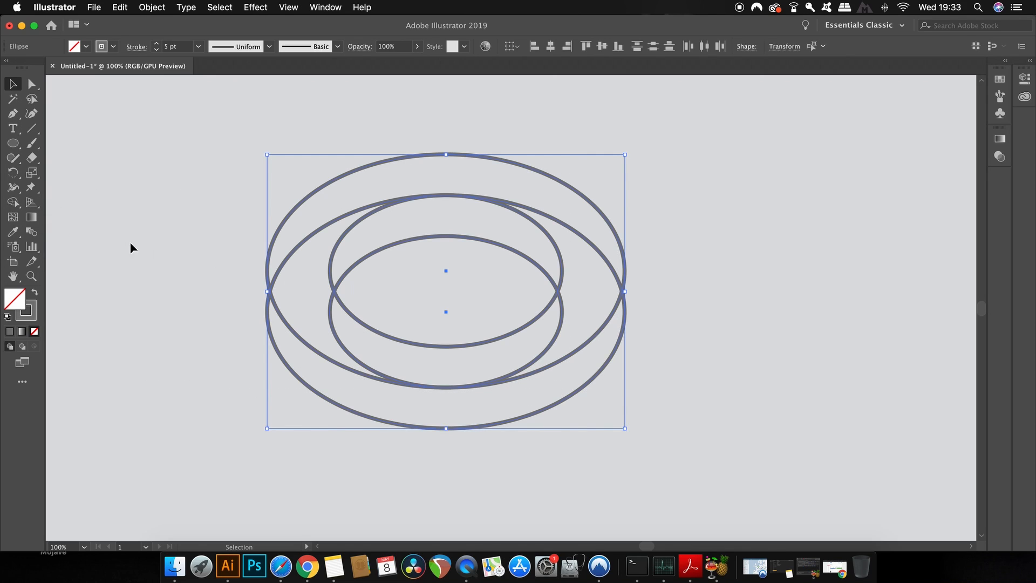
left_click(14, 202)
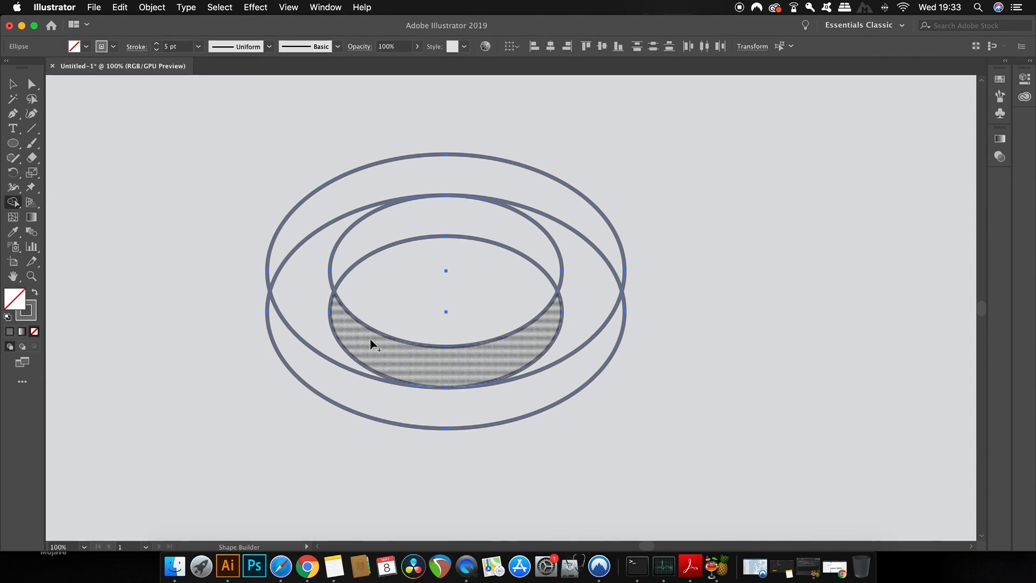
mouse_move(488, 358)
left_mouse_down()
mouse_move(414, 365)
mouse_move(342, 335)
mouse_move(309, 289)
mouse_move(310, 254)
mouse_move(347, 210)
left_mouse_up()
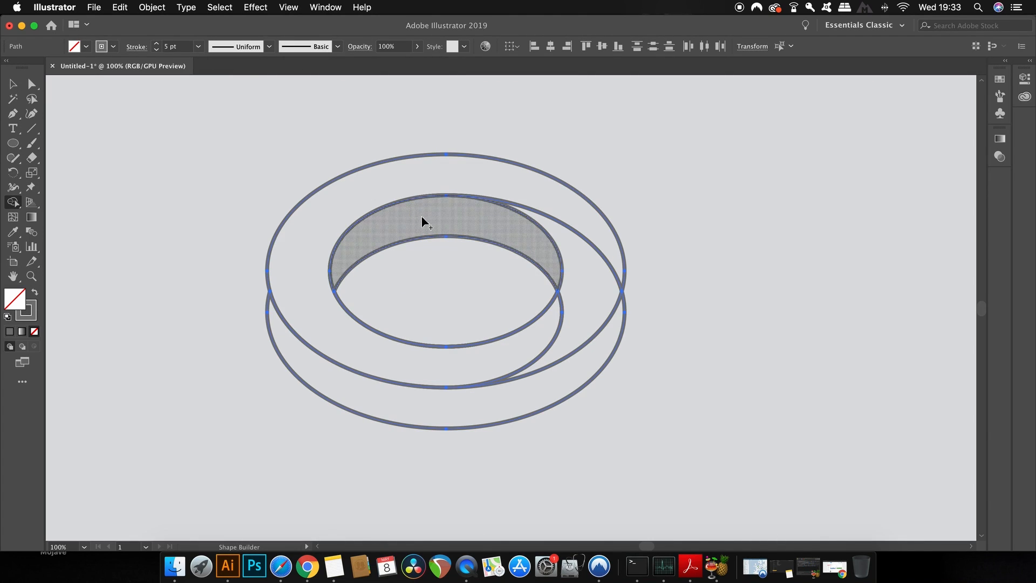
mouse_move(422, 218)
left_mouse_down()
mouse_move(486, 227)
mouse_move(546, 254)
mouse_move(581, 302)
mouse_move(570, 375)
left_mouse_up()
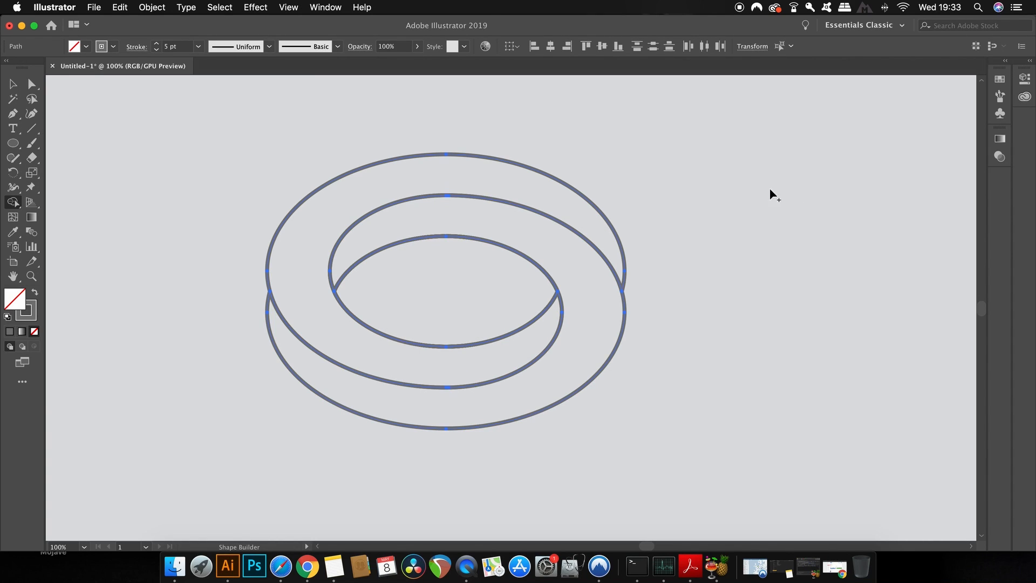
key("v")
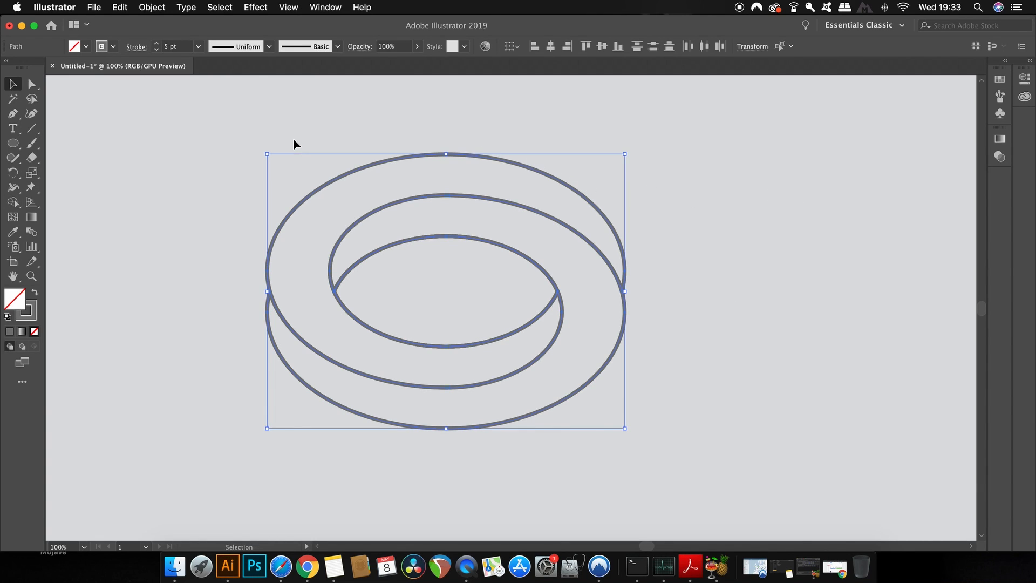
left_click(218, 136)
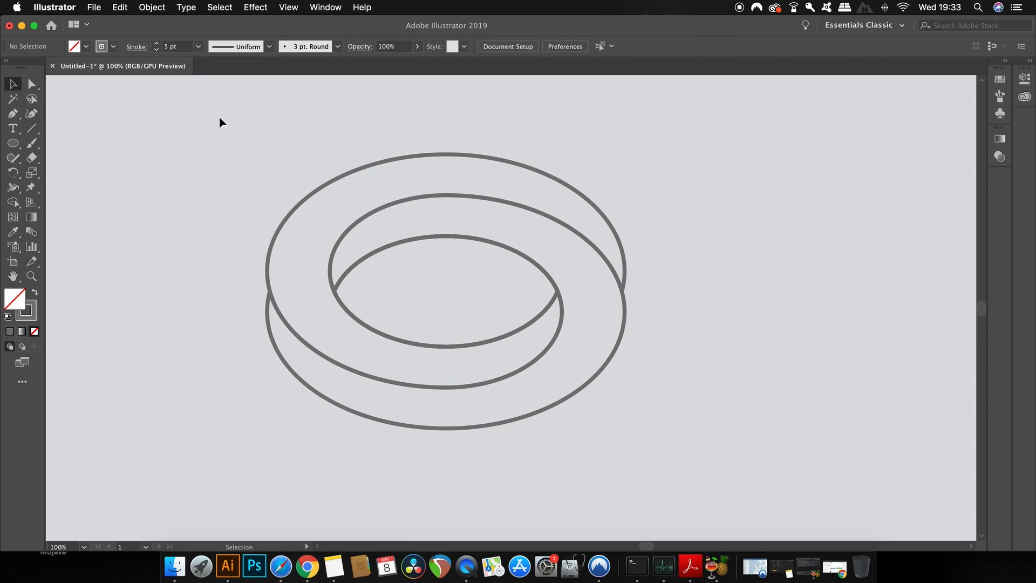
Increase the stroke weight of the whole interlocking ring to more than 7 pt
left_click_drag(217, 139, 771, 442)
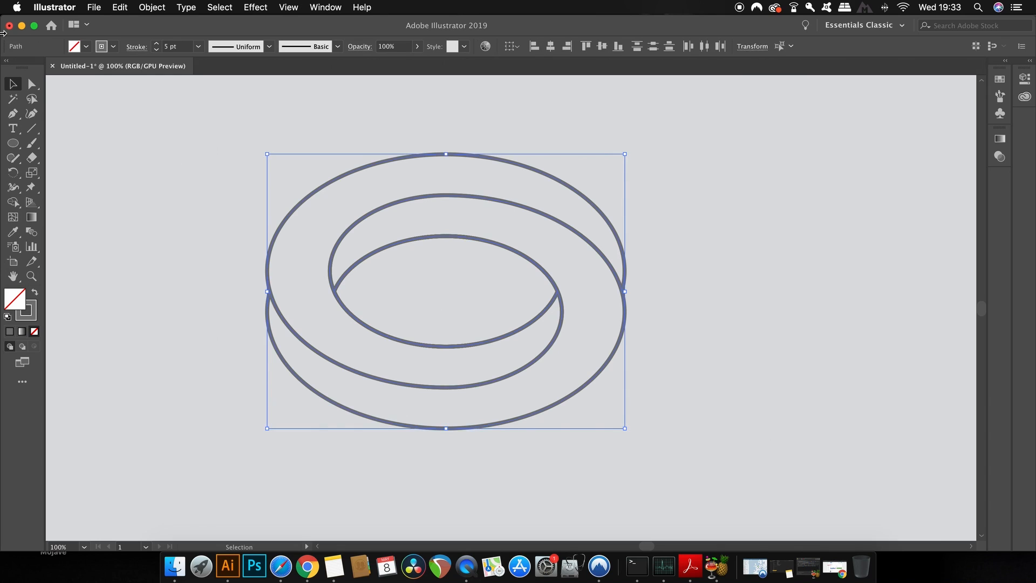
left_click(156, 44)
left_click(157, 44)
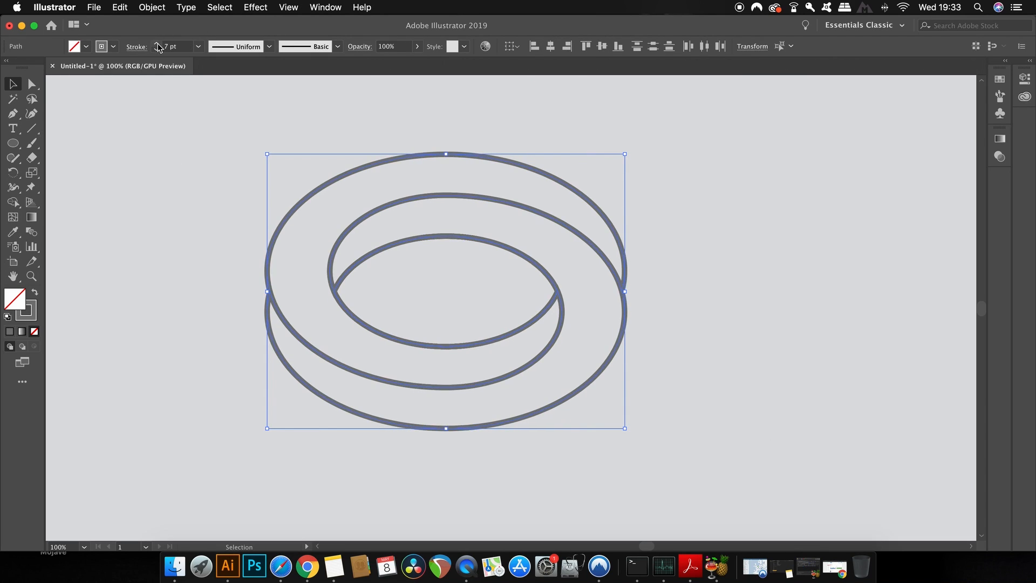
left_click(157, 44)
left_click(156, 44)
left_click(156, 43)
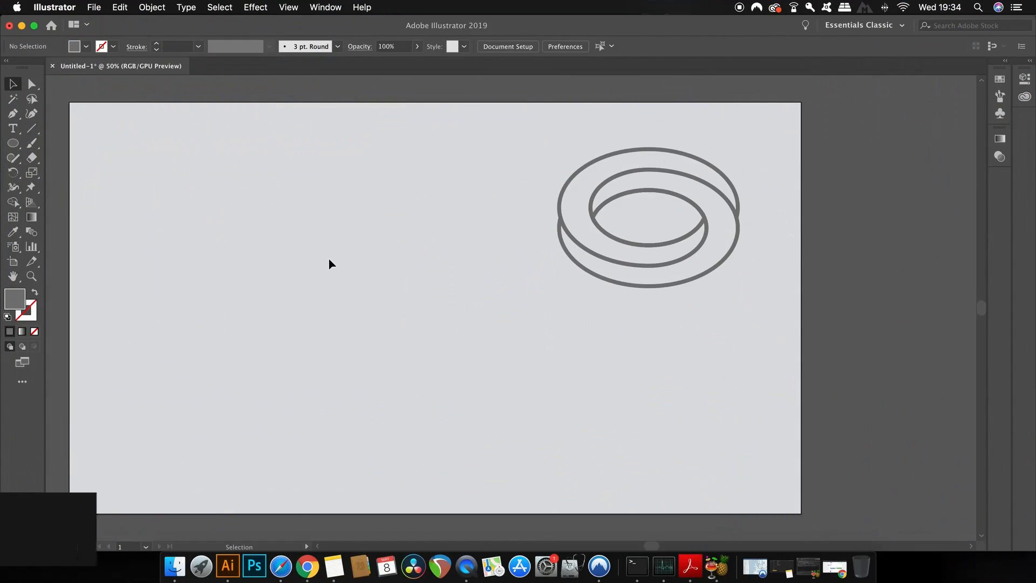
Draw a filled grey circle about 60 px in diameter in the artboard's upper-left area
key("l")
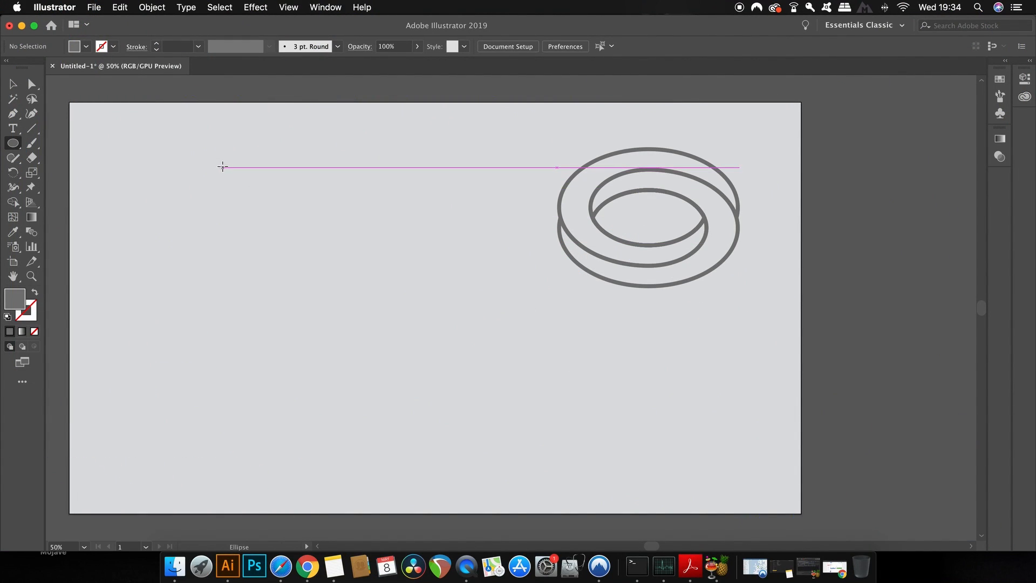
left_click_drag(197, 149, 220, 172)
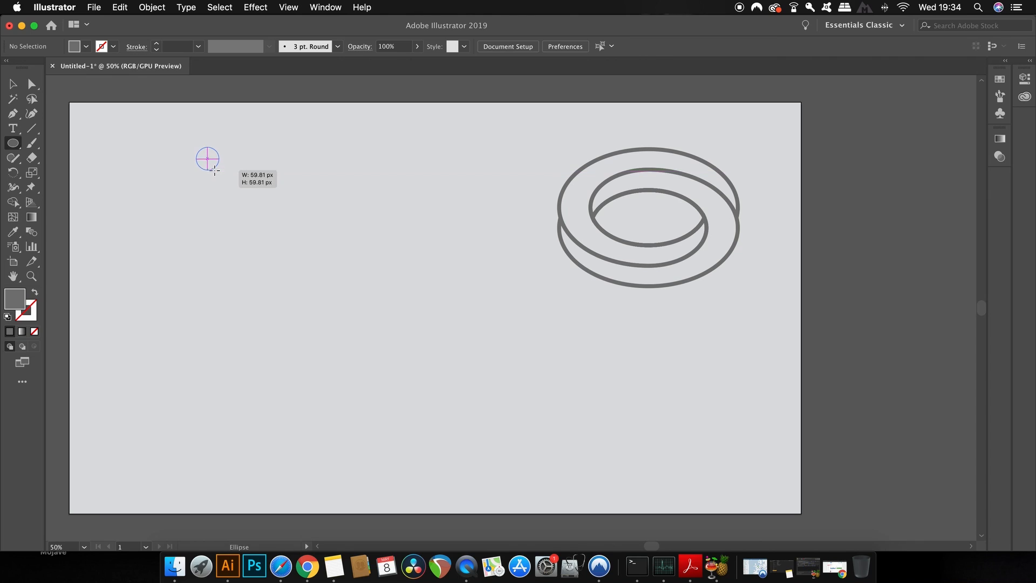
left_click(13, 83)
left_click(167, 192)
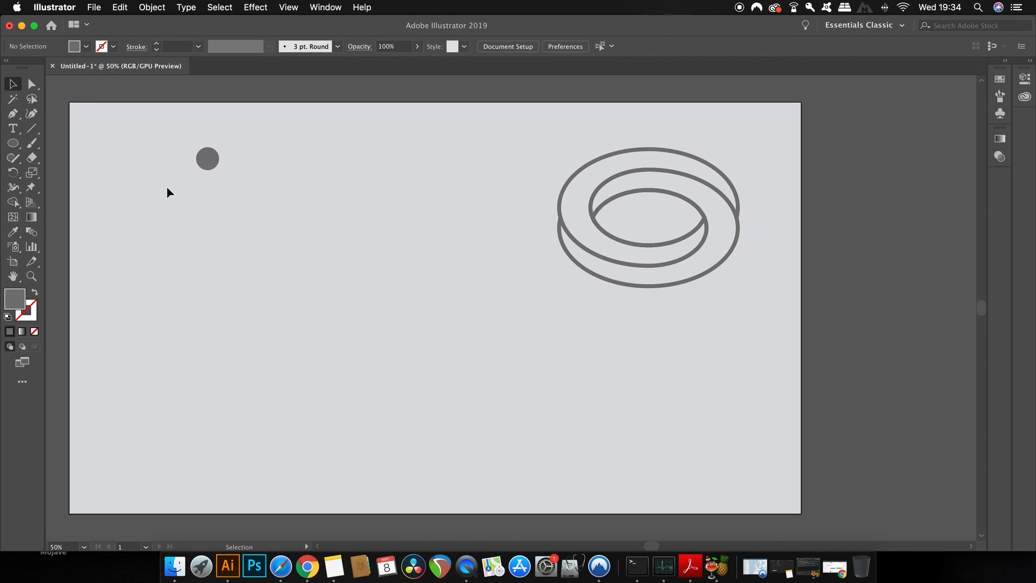
Duplicate the grey circle straight down and shrink the copy to about 19 px in diameter
scroll(167, 186, "up", 2)
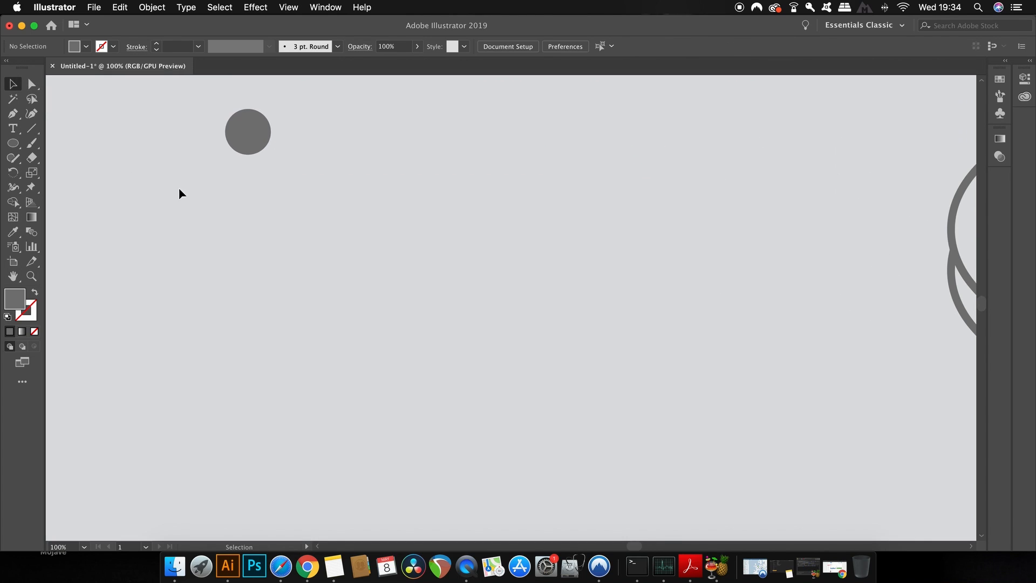
left_click_drag(207, 202, 333, 238)
left_click_drag(395, 249, 379, 189)
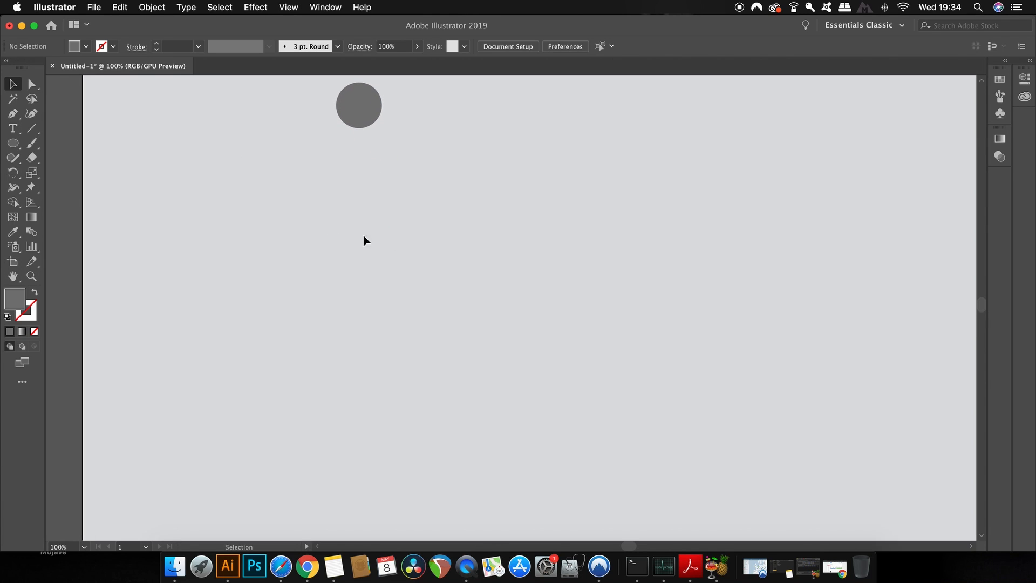
left_click(366, 113)
left_click_drag(366, 114, 369, 492)
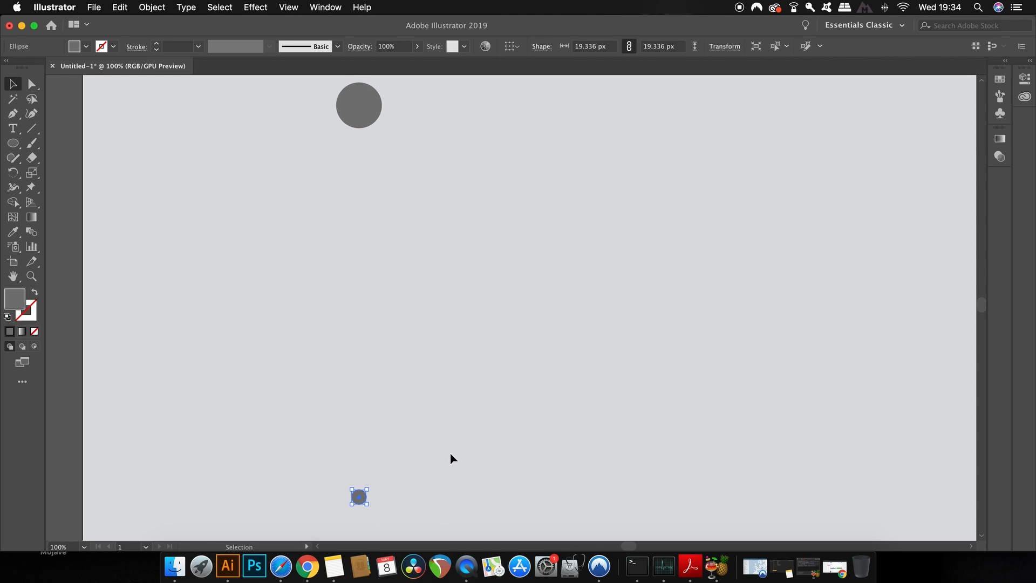
left_click(450, 449)
Blend the large grey circle into the small circle below it to form a tapering vertical column of dots
scroll(450, 448, "down", 5)
scroll(450, 450, "up", 5)
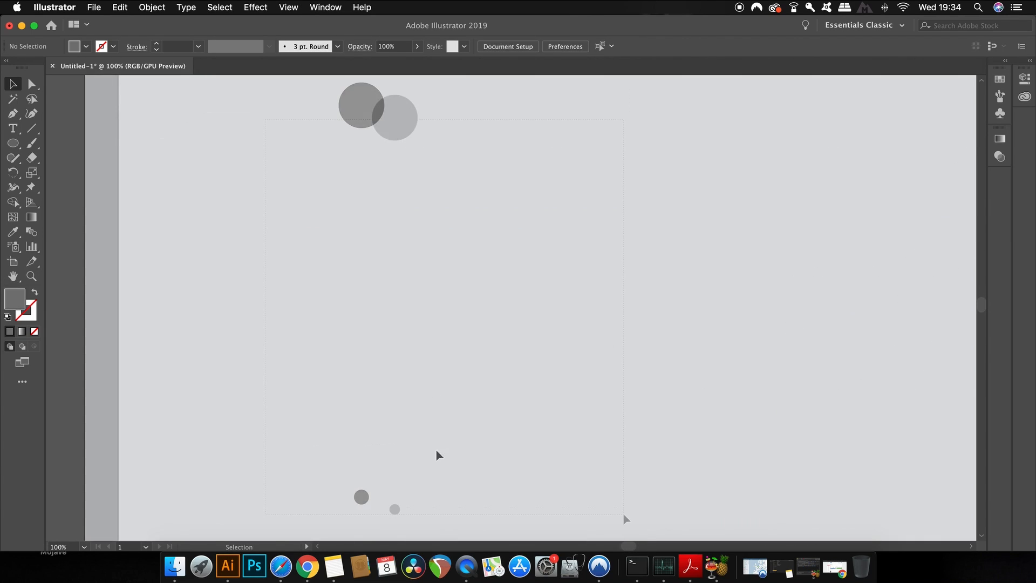
key("ctrl+a")
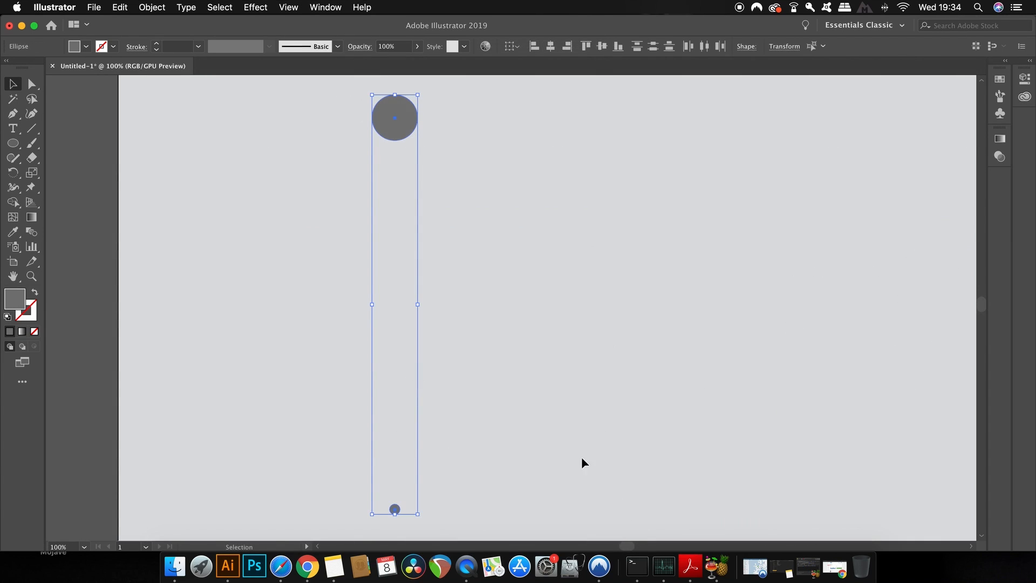
left_click(30, 234)
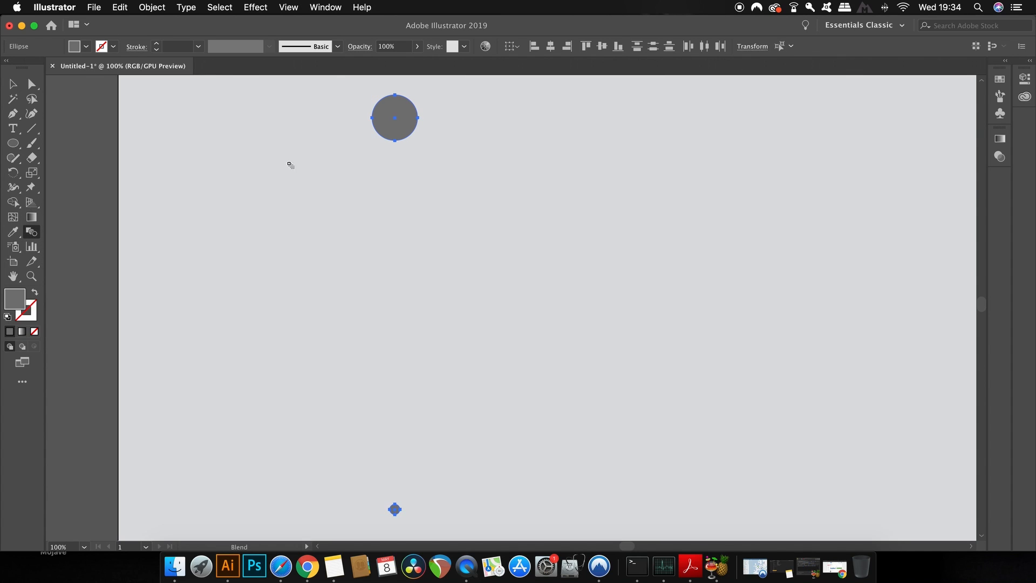
left_click(393, 120)
left_click(395, 510)
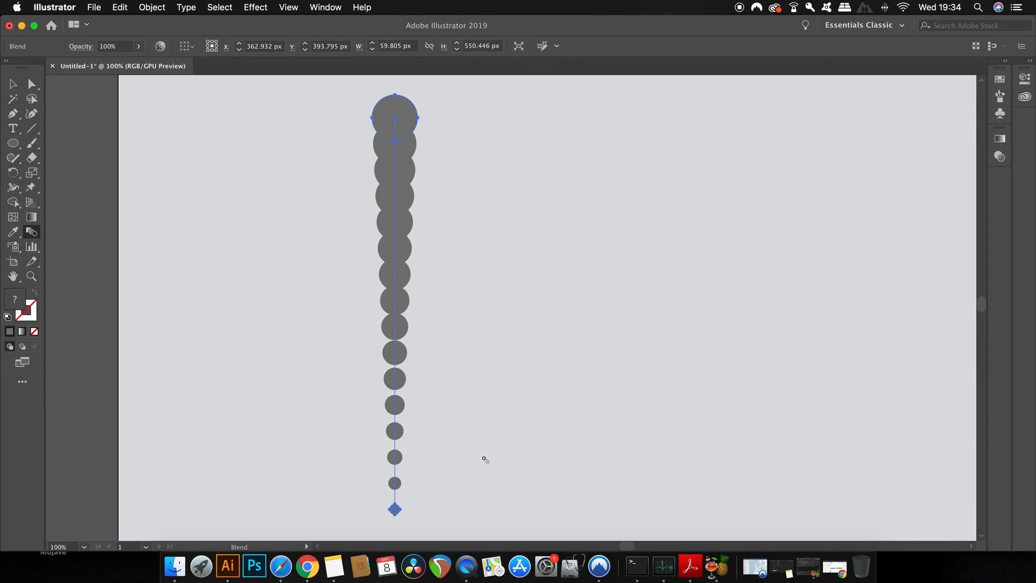
key("Return")
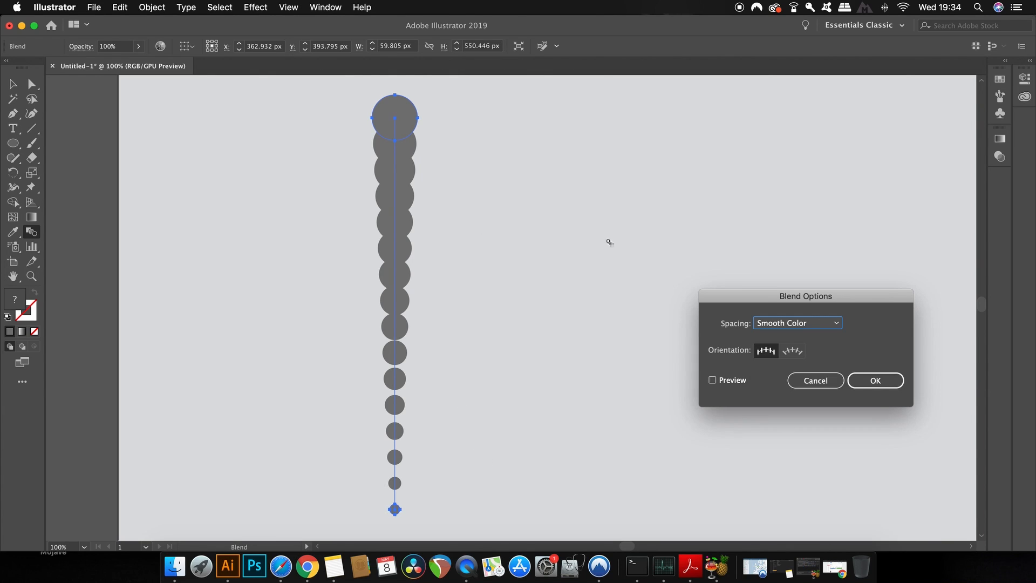
left_click(833, 322)
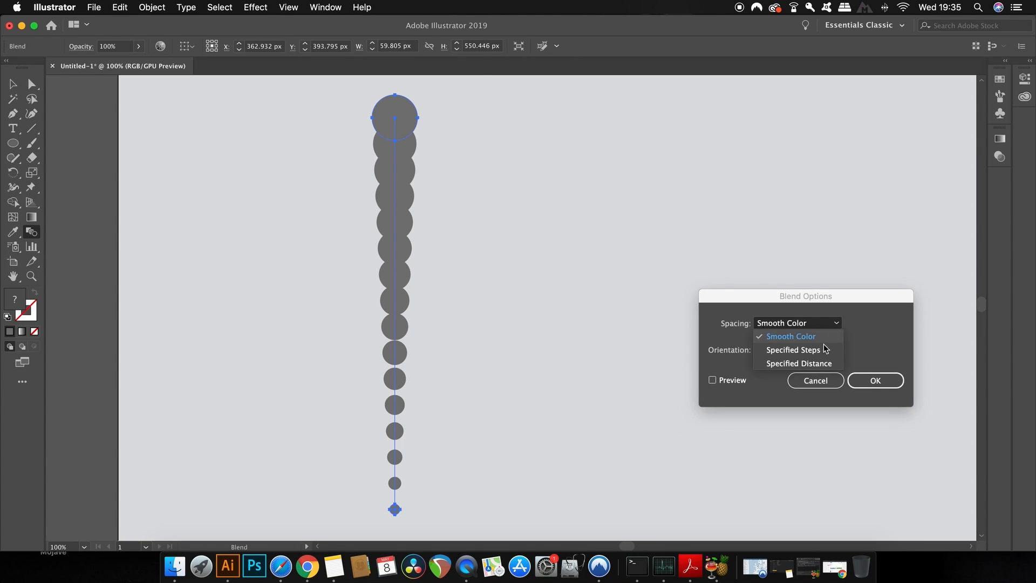
left_click(866, 334)
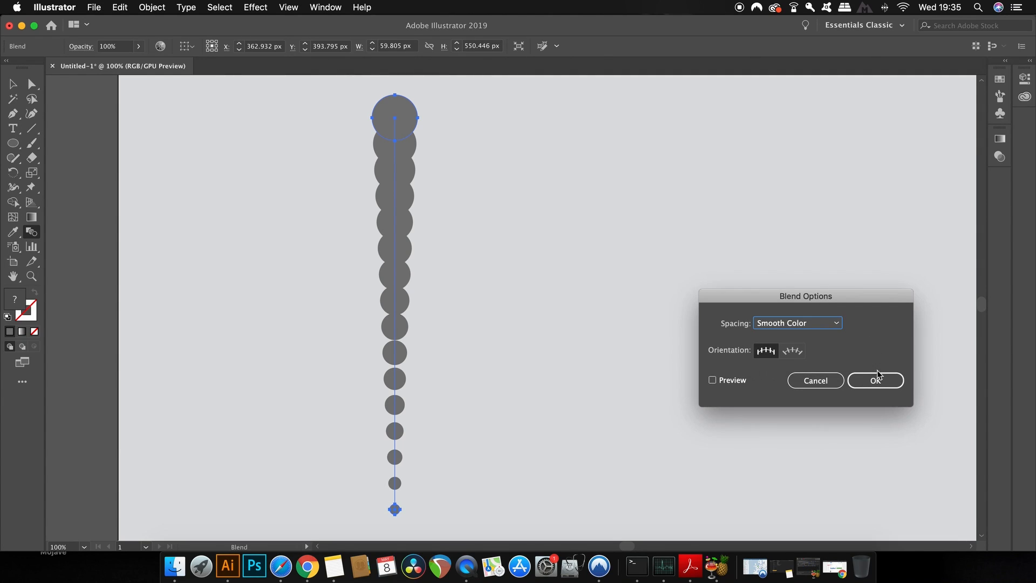
left_click(831, 379)
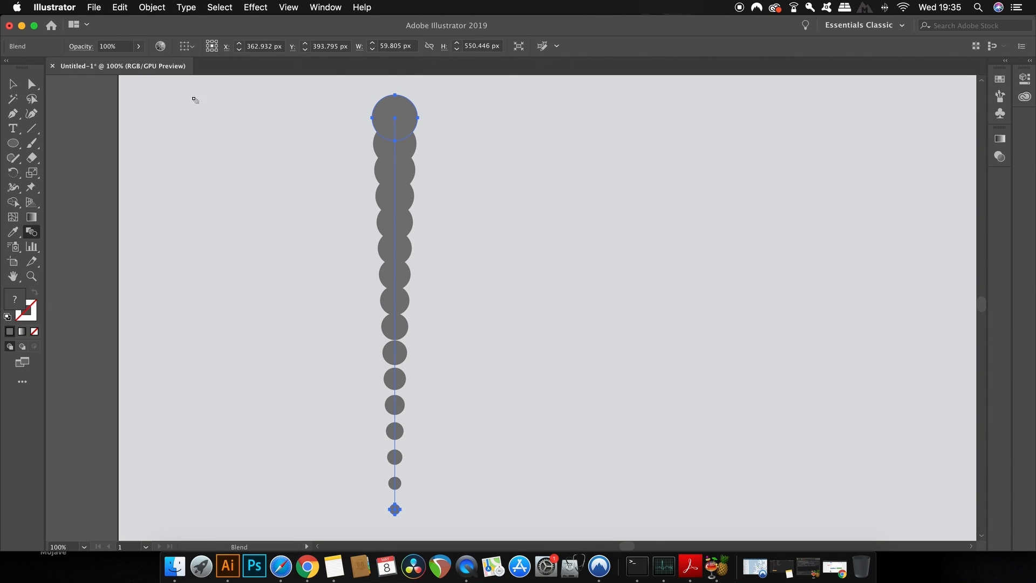
Move the blended dot column toward the artboard's left edge and place a horizontally offset, overlapping duplicate beside it
key("v")
left_click_drag(394, 150, 248, 151)
key("a")
key("v")
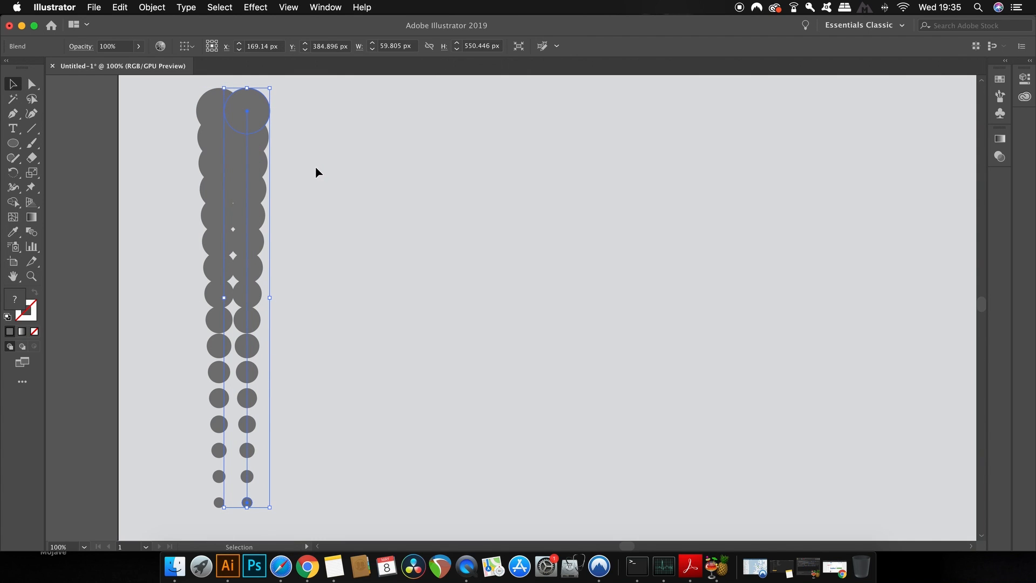
Repeat the offset duplication of the dot column until eleven evenly spaced columns form a halftone pattern
key("super+d")
key("super+d")
key("super+d")
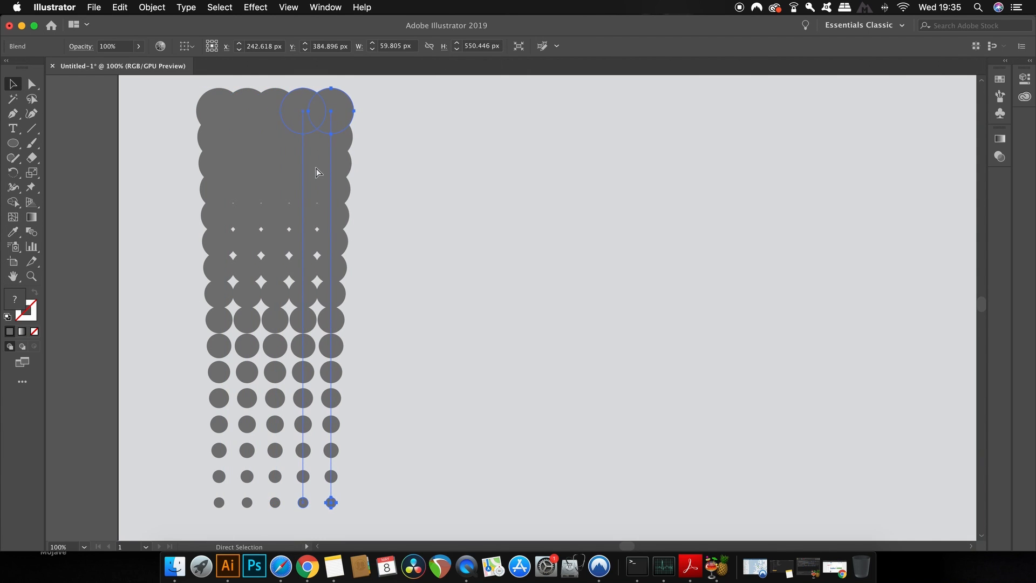
key("super+d")
key("super+d")
key("super+d")
key("super+d")
key("super+d")
key("super+d")
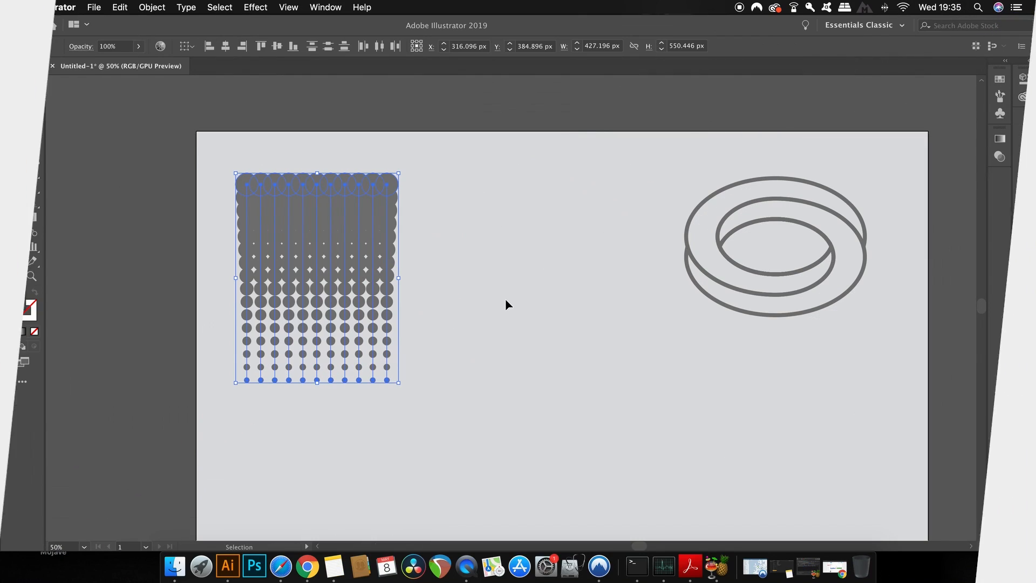
Show the Pathfinder panel clear of the artwork and rotate the halftone pattern 90° counterclockwise so the large dots face left
left_click(339, 6)
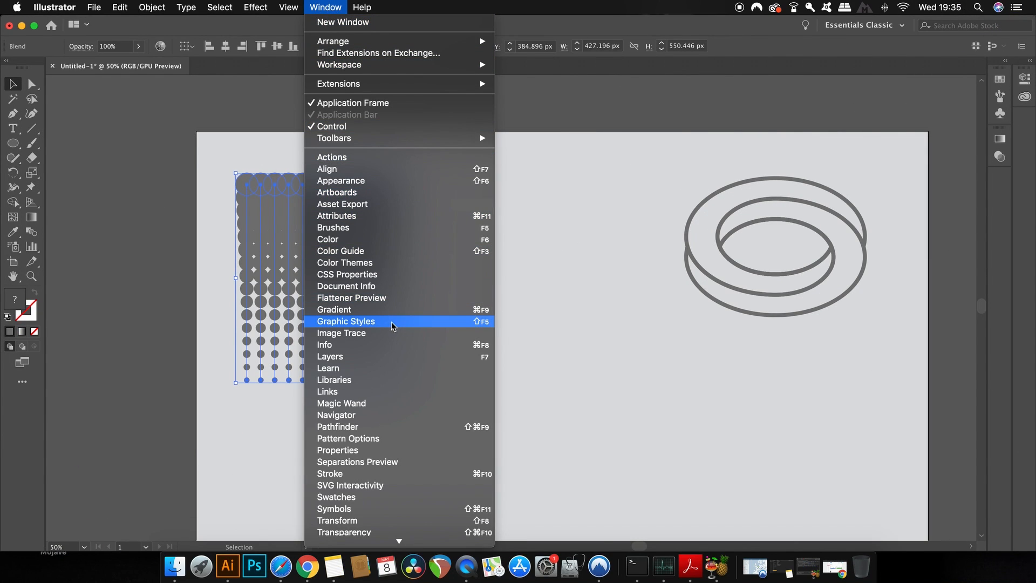
left_click(410, 428)
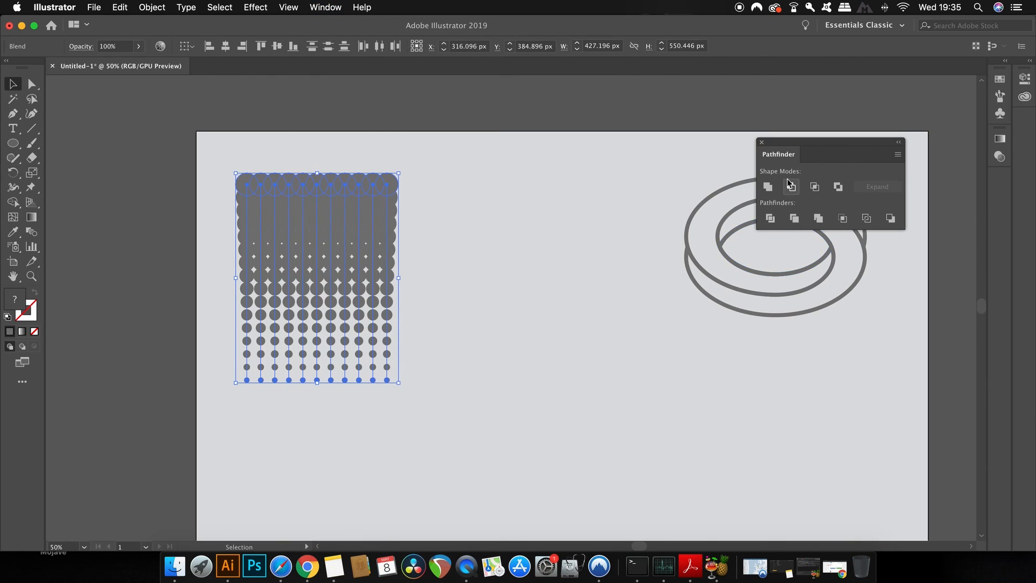
left_click_drag(812, 147, 589, 97)
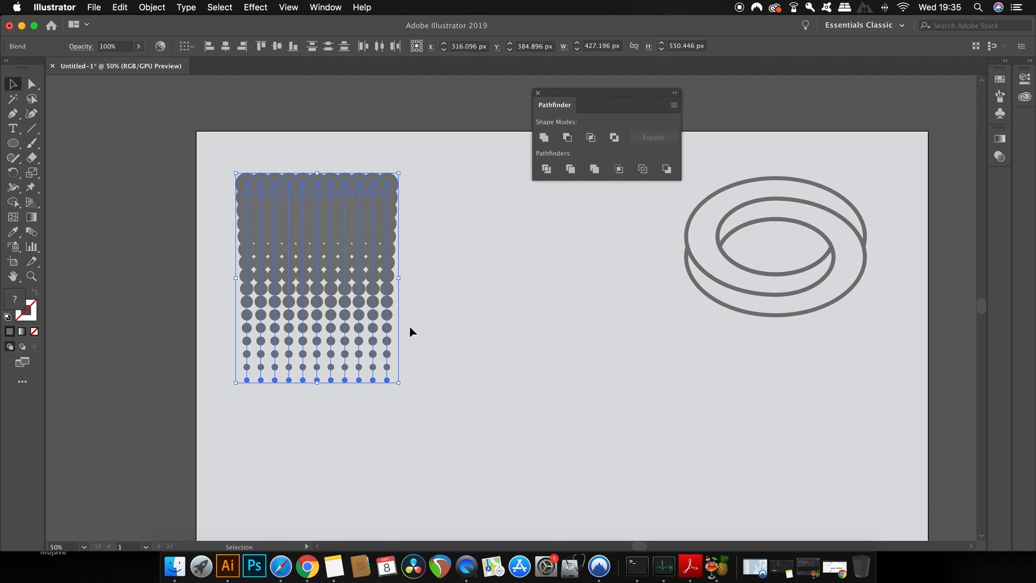
left_click_drag(405, 386, 446, 199)
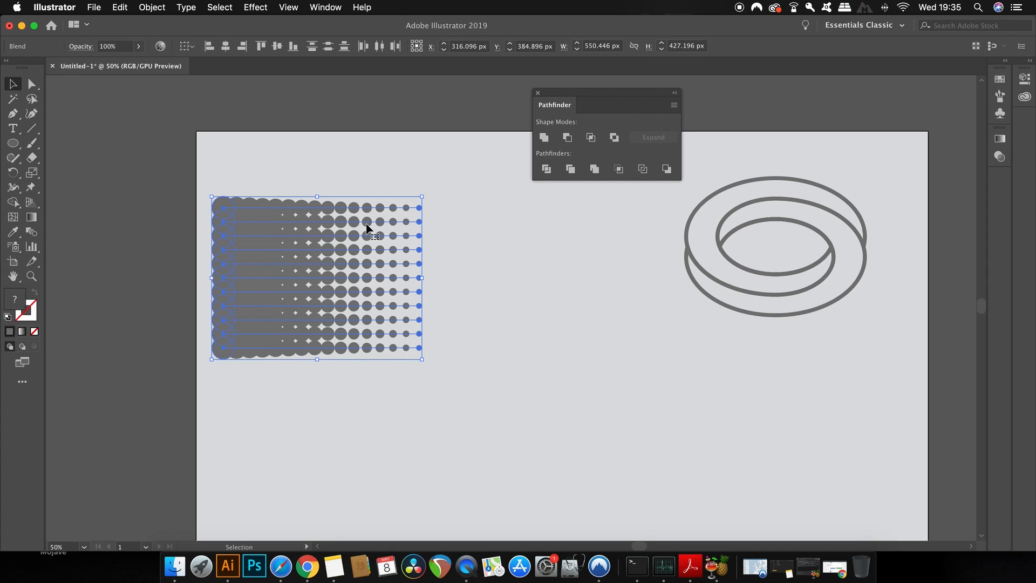
Expand the halftone blends with Object and Fill enabled, and unite all their circles into one merged shape
left_click(141, 7)
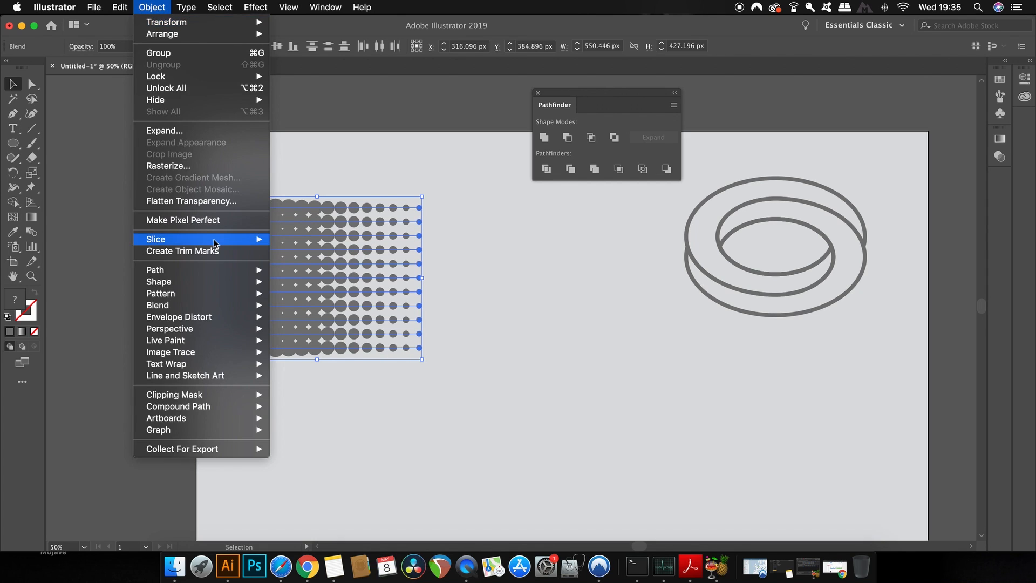
left_click(214, 132)
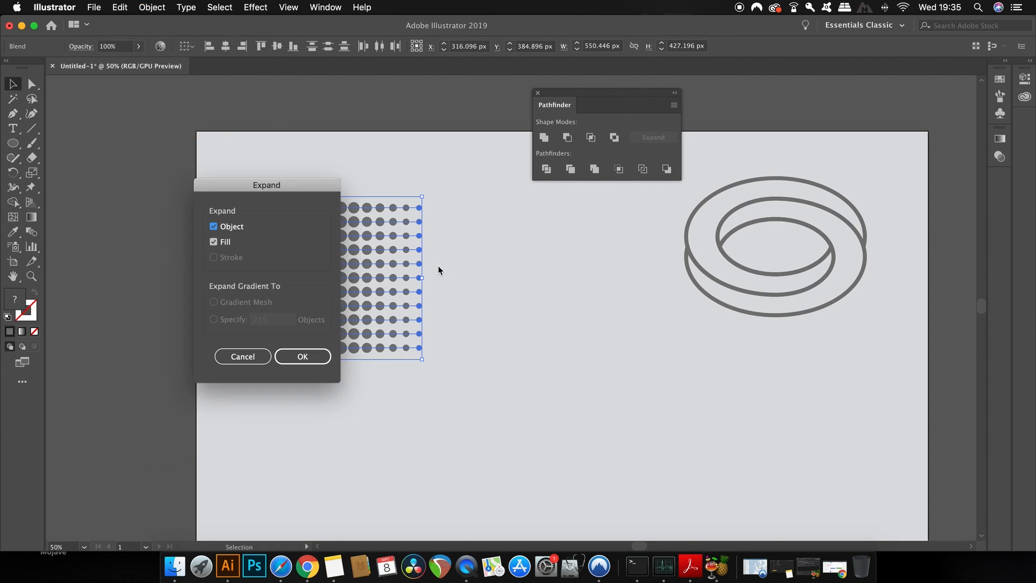
left_click(302, 356)
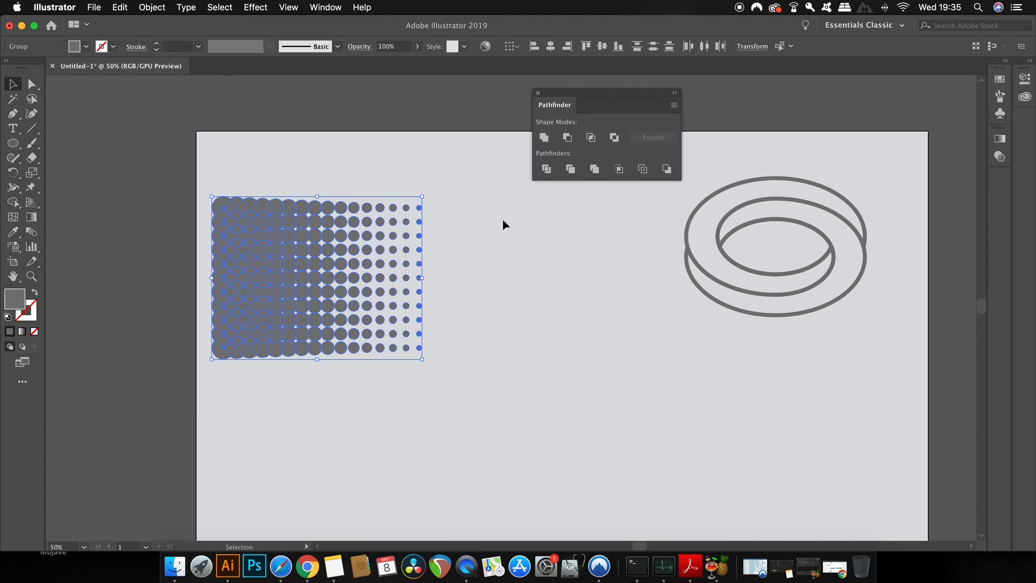
left_click(543, 138)
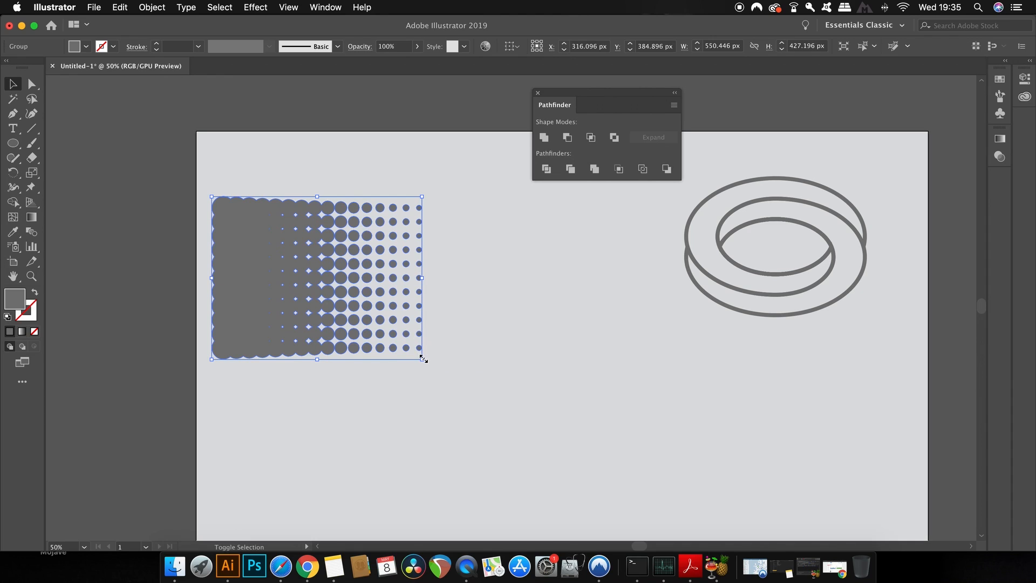
Scale the halftone shape down to about 143 by 111 px and place it in the artboard's upper-left corner
left_click_drag(423, 359, 306, 269)
left_click_drag(262, 222, 268, 183)
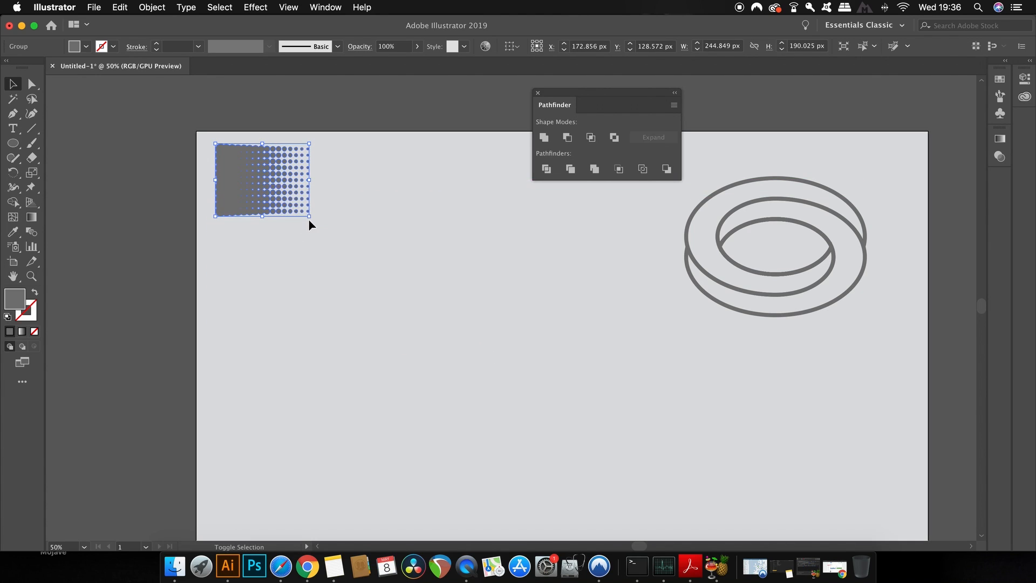
left_click_drag(308, 218, 271, 188)
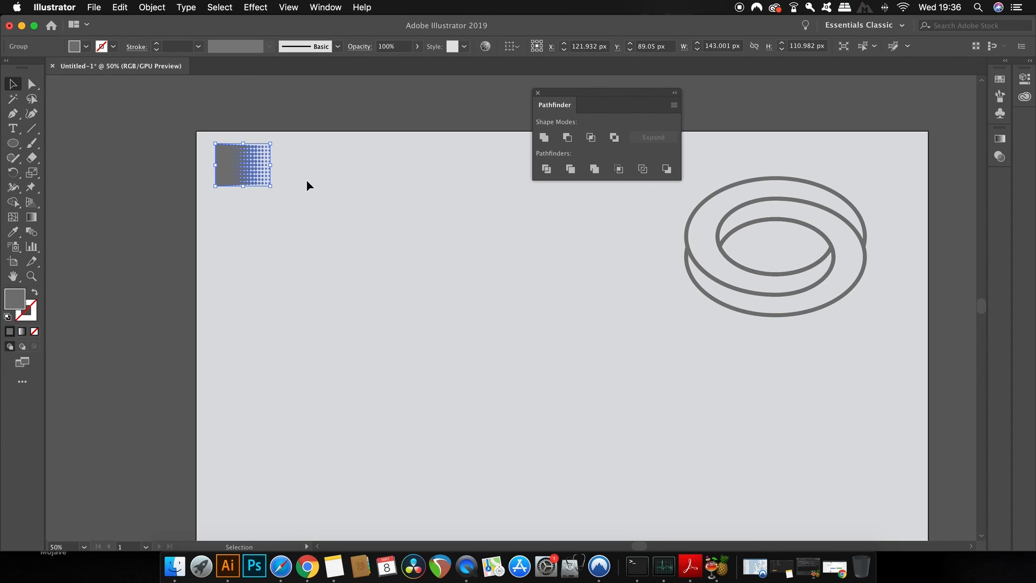
Create three evenly spaced copies of the halftone shape straight below it, and close the Pathfinder panel
left_click(349, 221)
left_click(268, 173)
left_click_drag(260, 173, 256, 233)
key("super+d")
key("super+d")
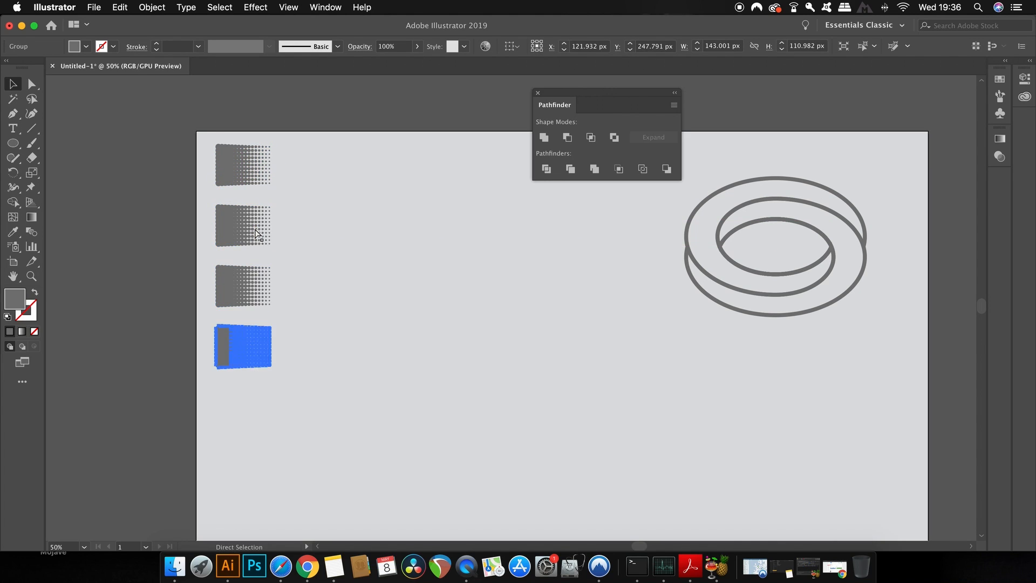
left_click(391, 271)
left_click(538, 94)
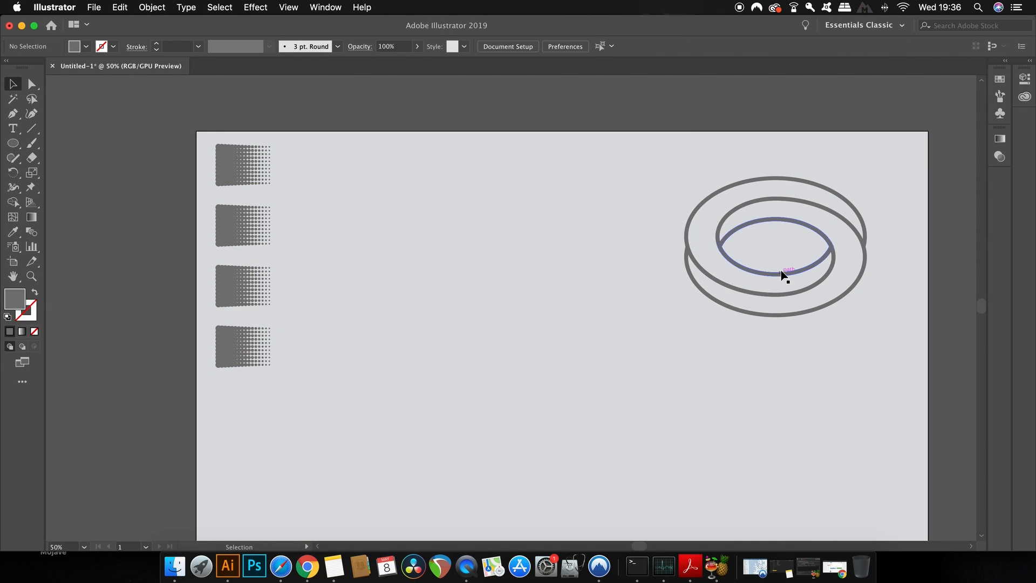
Select all parts of the interlocking ring and move it left, to the upper middle of the artboard
left_click_drag(774, 275, 608, 266)
key("super+z")
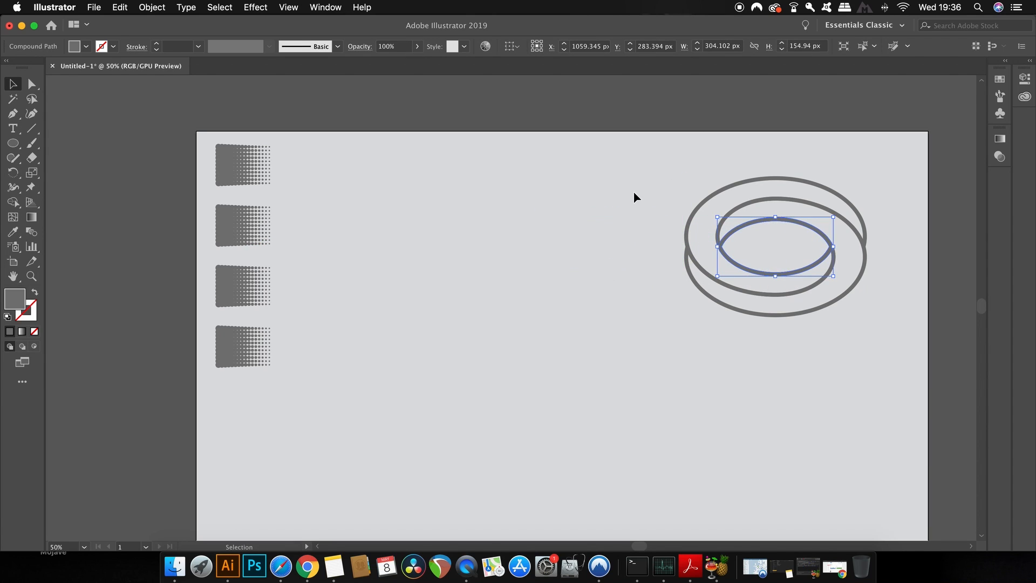
left_click_drag(629, 188, 833, 352)
left_click_drag(801, 271, 538, 275)
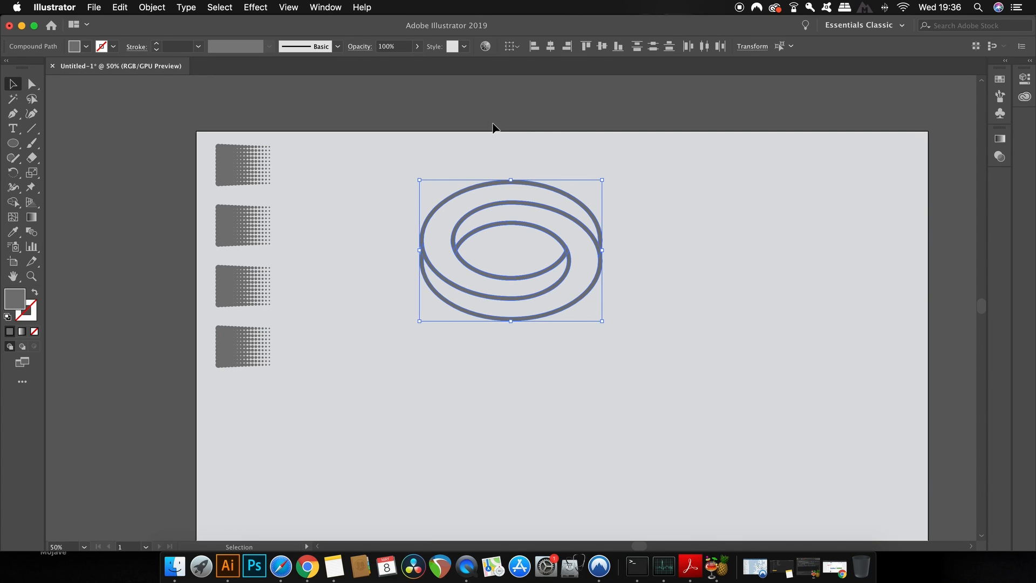
Reopen the Pathfinder panel, place it to the right of the ring, and deselect the ring
left_click(325, 7)
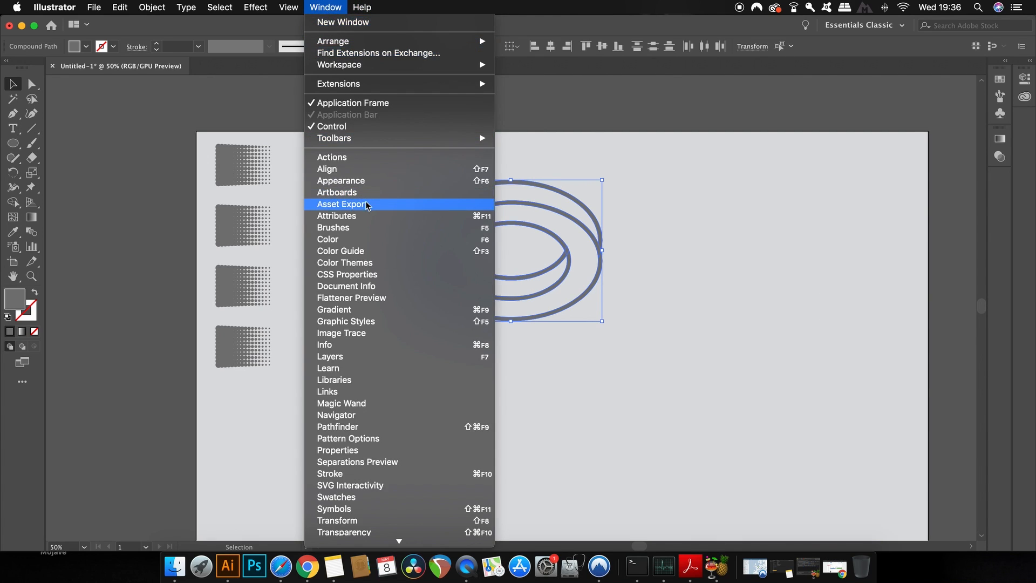
left_click(395, 427)
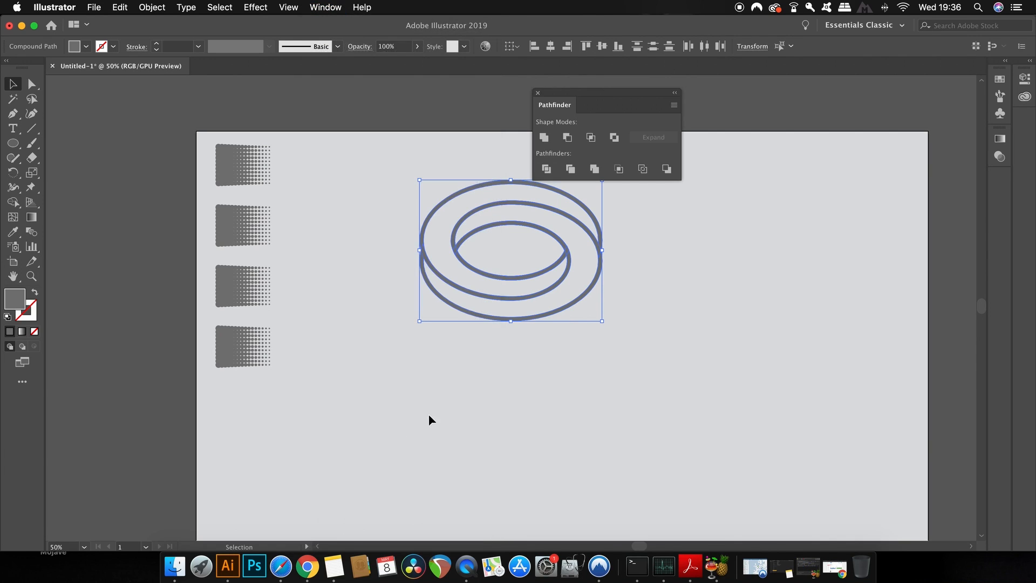
left_click_drag(612, 103, 834, 221)
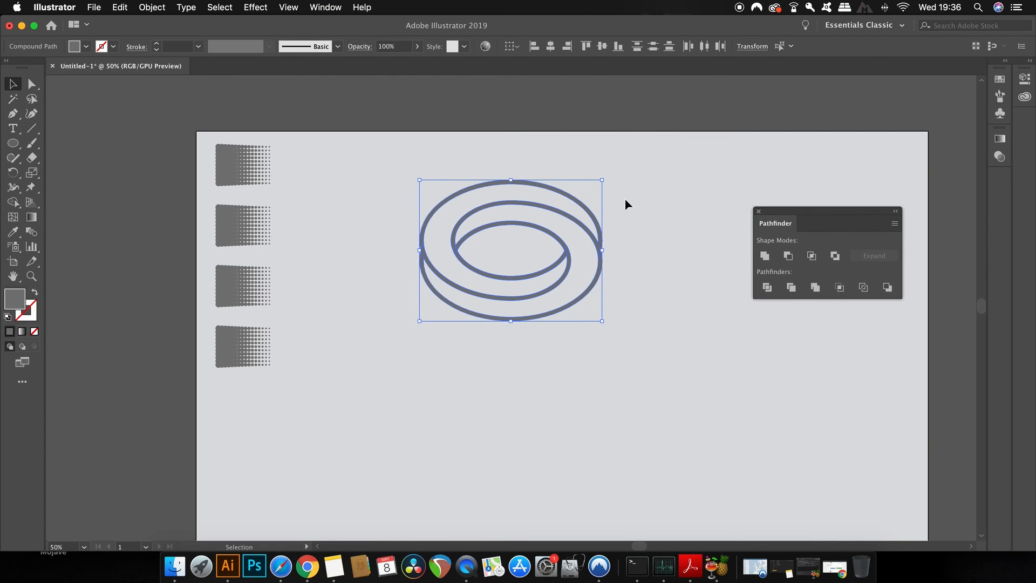
left_click(357, 155)
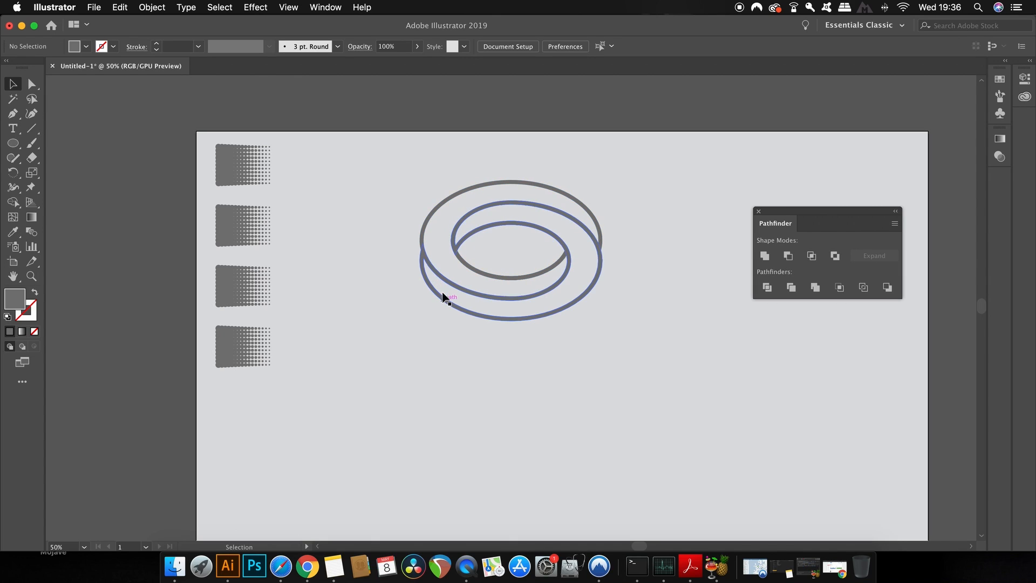
Rotate the lowest halftone copy clockwise and place it over the lower-left curve of the ring
left_click(244, 360)
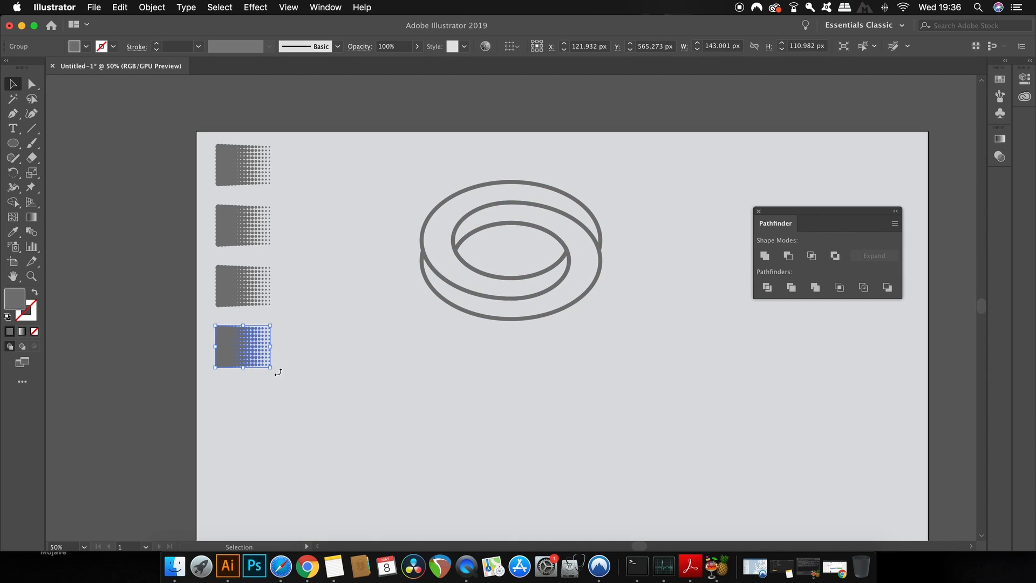
left_click_drag(279, 371, 272, 381)
left_click_drag(236, 356, 443, 325)
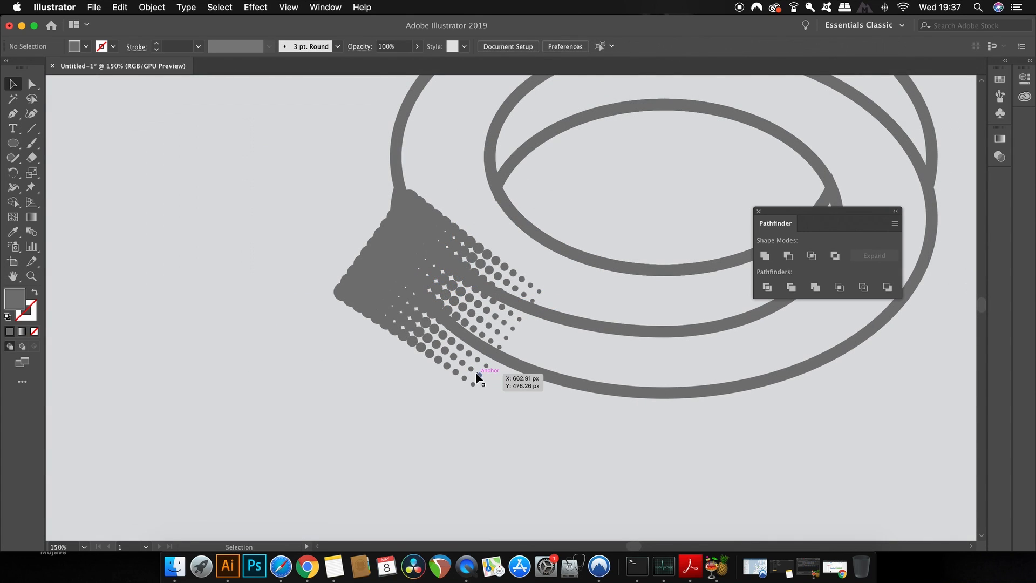
Divide the lower ring outline and the overlapping rotated halftone piece with Pathfinder, ungroup the result, and deselect everything
left_click(510, 369)
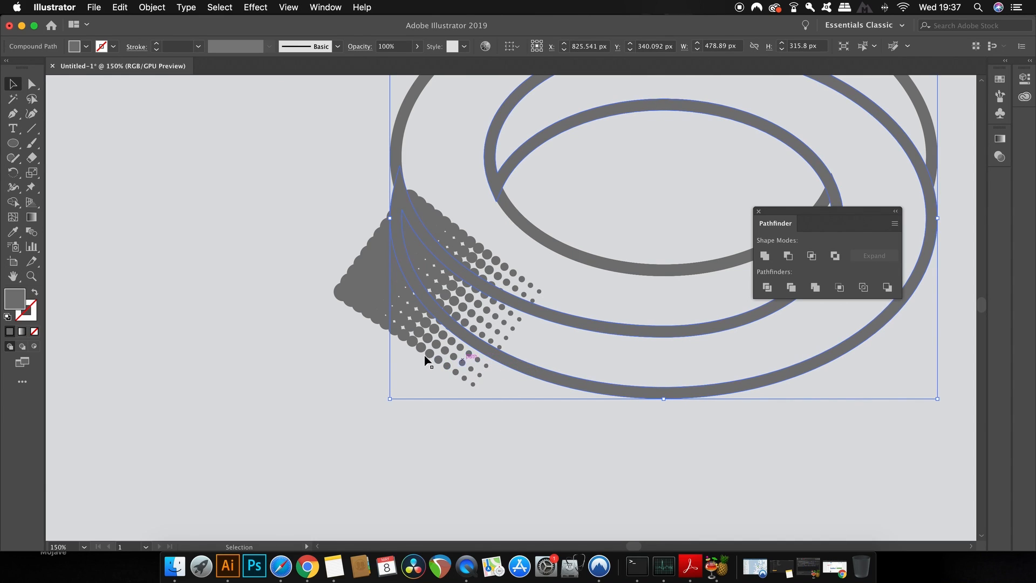
left_click(374, 302, "shift")
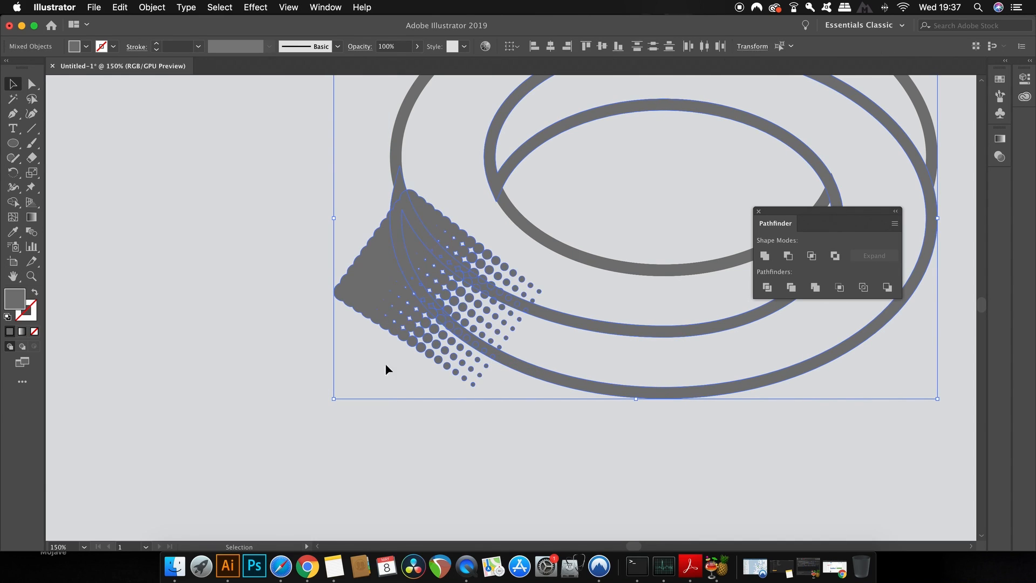
left_click(765, 289)
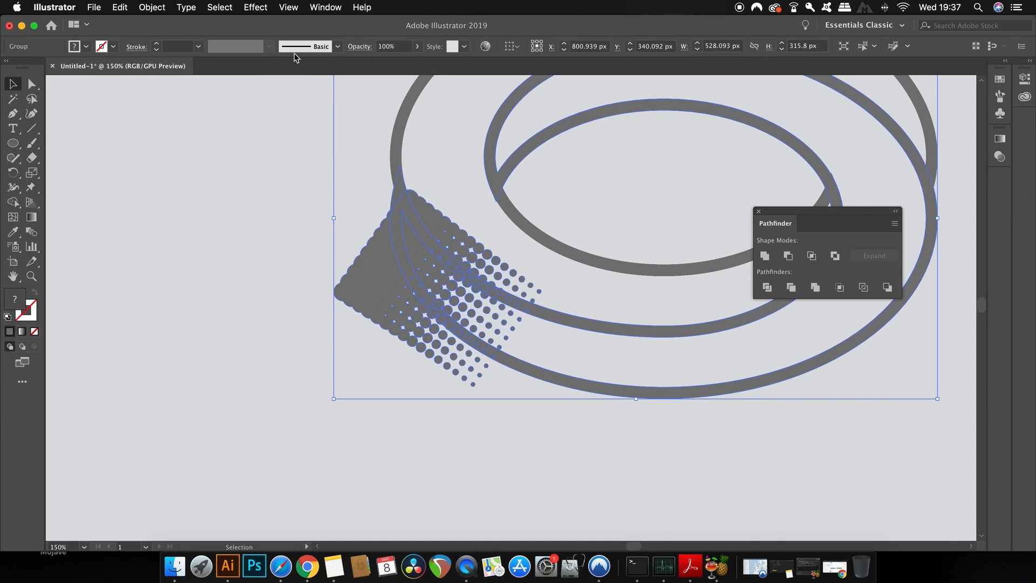
left_click(150, 6)
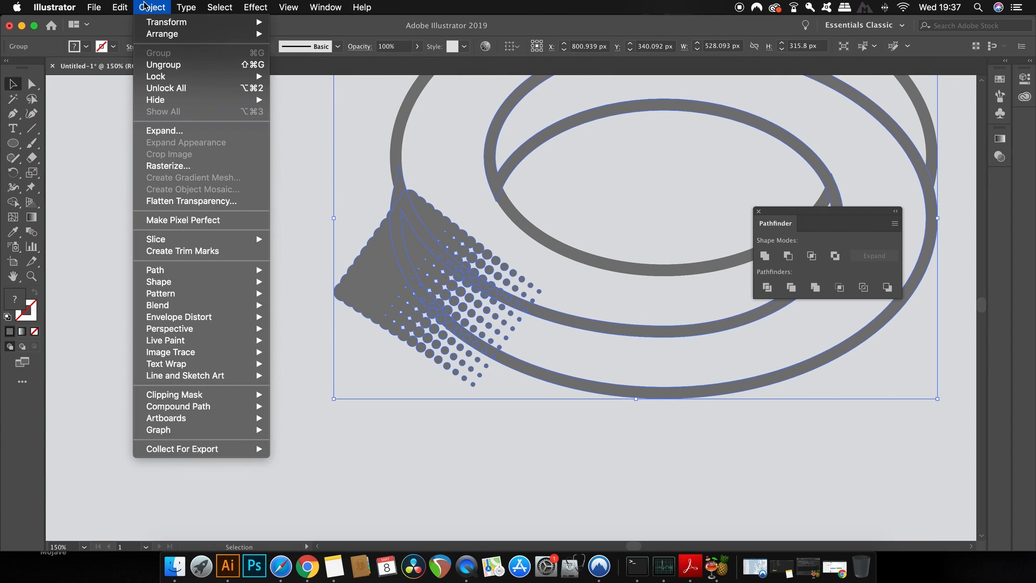
left_click(193, 65)
left_click(227, 179)
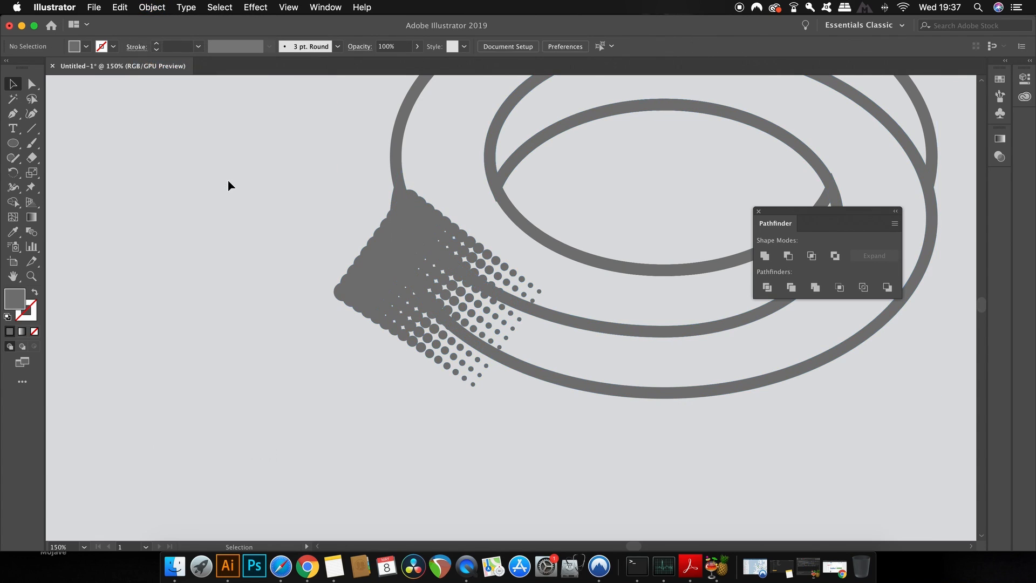
Delete the solid halftone area and the leftover dots lying outside the ring's lower-left outer edge
left_click(361, 290)
key("Delete")
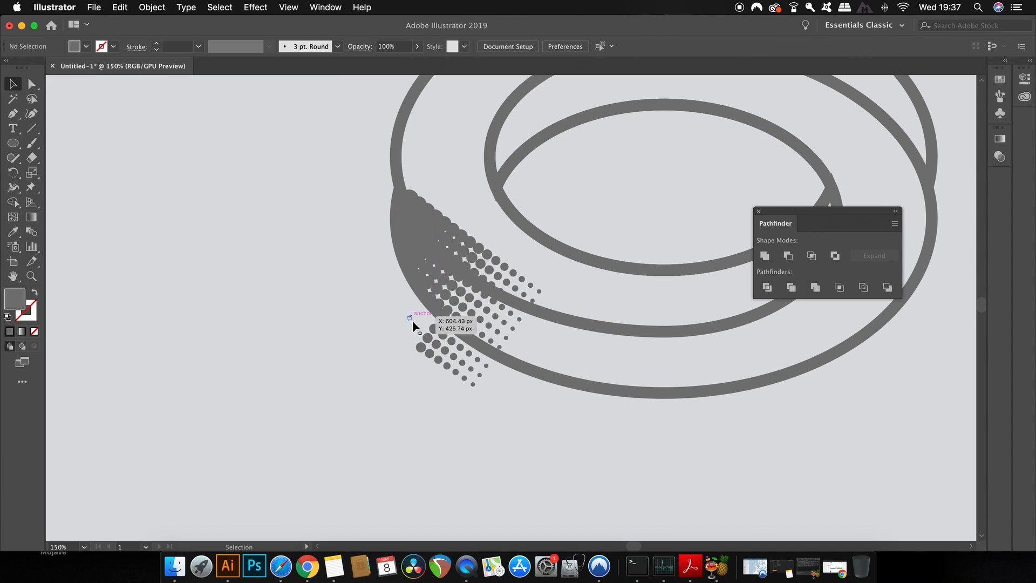
left_click(420, 349)
key("Delete")
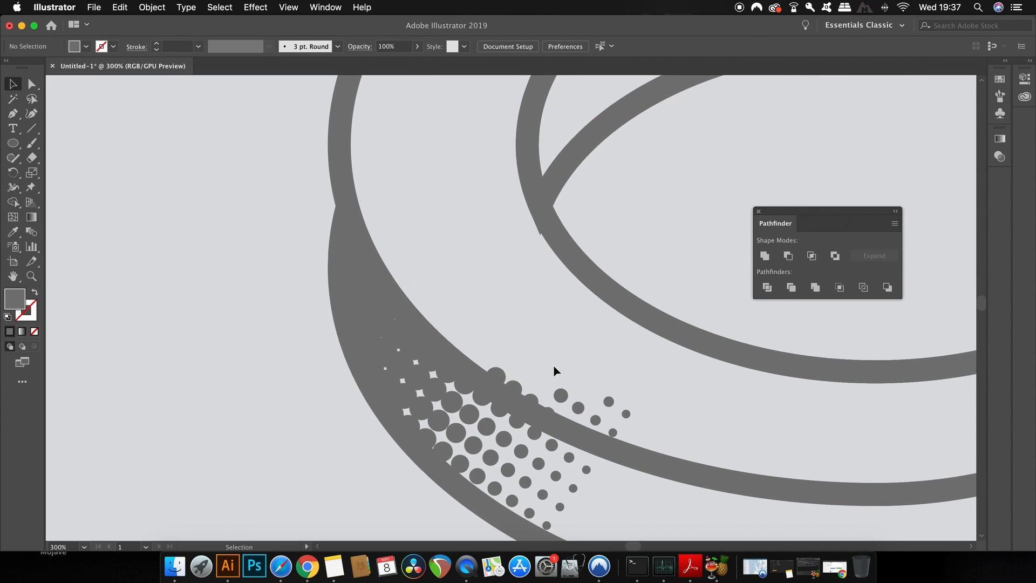
Delete the loose halftone dots in the open band just above the ring's shaded lower-left side
left_click_drag(555, 363, 626, 413)
key("Delete")
key("Delete")
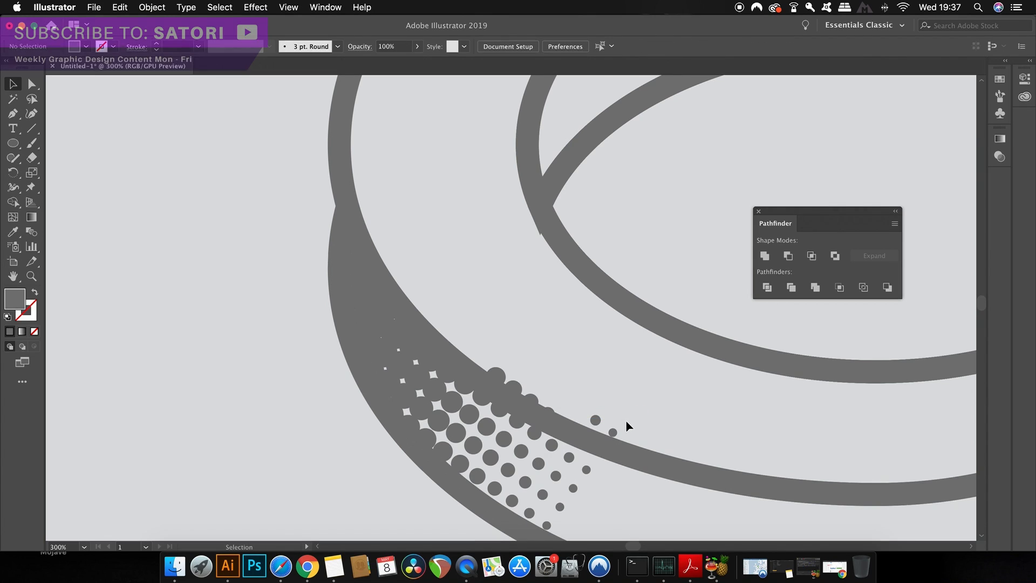
left_click(598, 419)
key("Delete")
left_click(614, 430)
key("Delete")
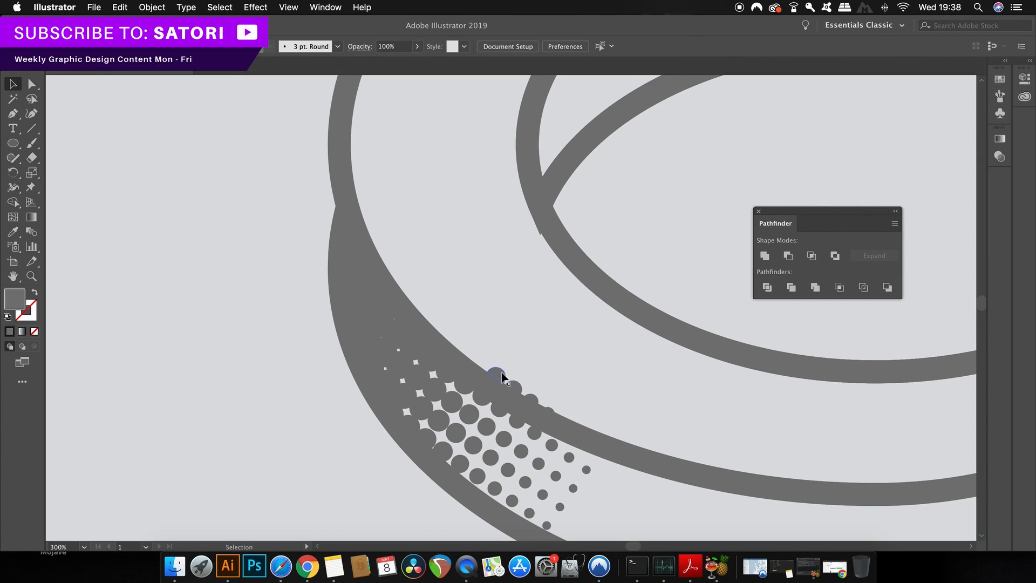
Delete the dot fragments that stick out above the inner outline of the shaded lower-left side
left_click(501, 370)
key("Delete")
left_click(516, 383)
key("Delete")
left_click(547, 411)
key("Delete")
scroll(548, 404, "up", 3)
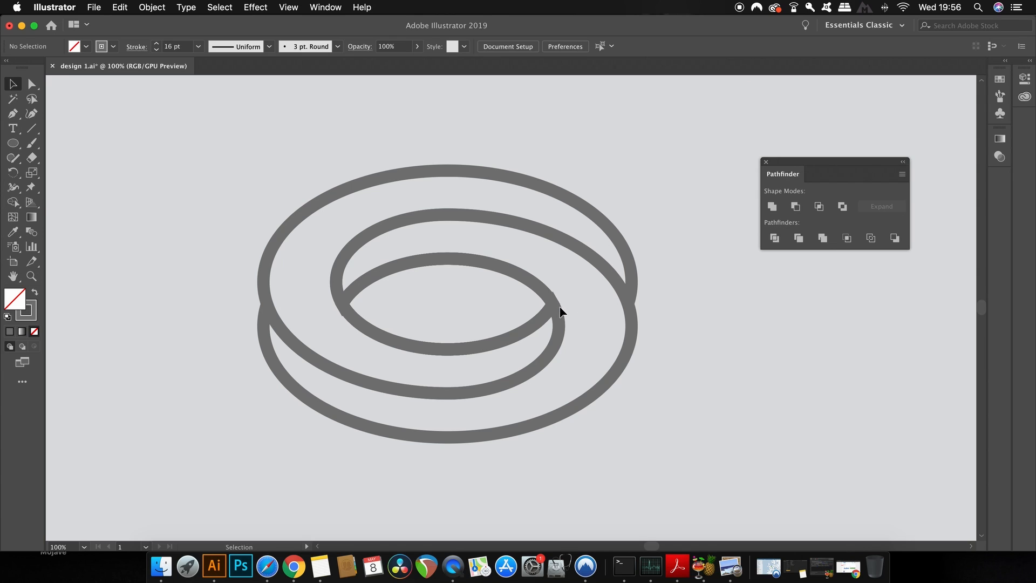
Give all the ring's strokes Round Join corners, with the Pathfinder panel moved aside, then close the Stroke panel and deselect
scroll(559, 307, "up", 3)
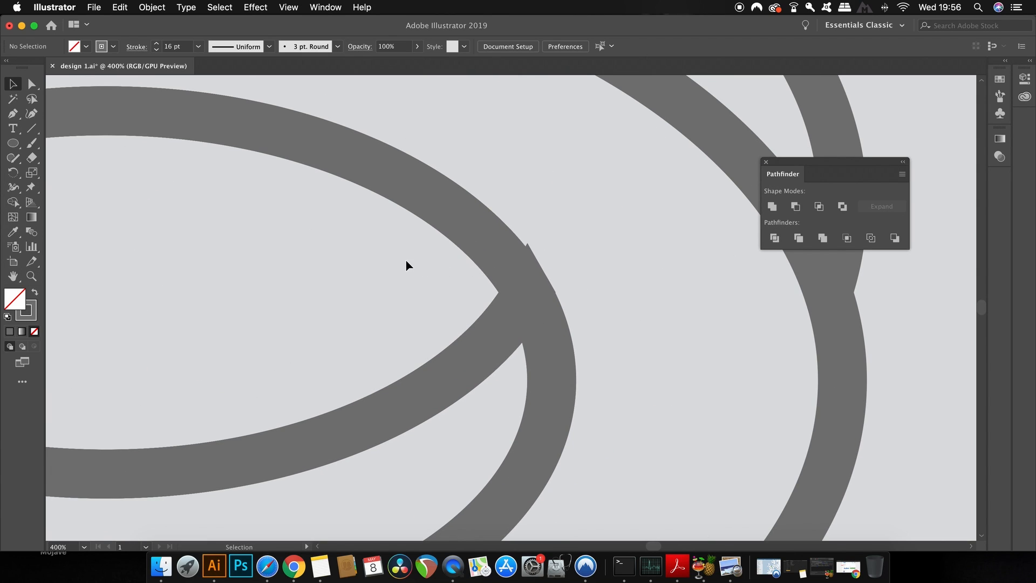
scroll(394, 258, "down", 3)
left_click_drag(399, 255, 553, 327)
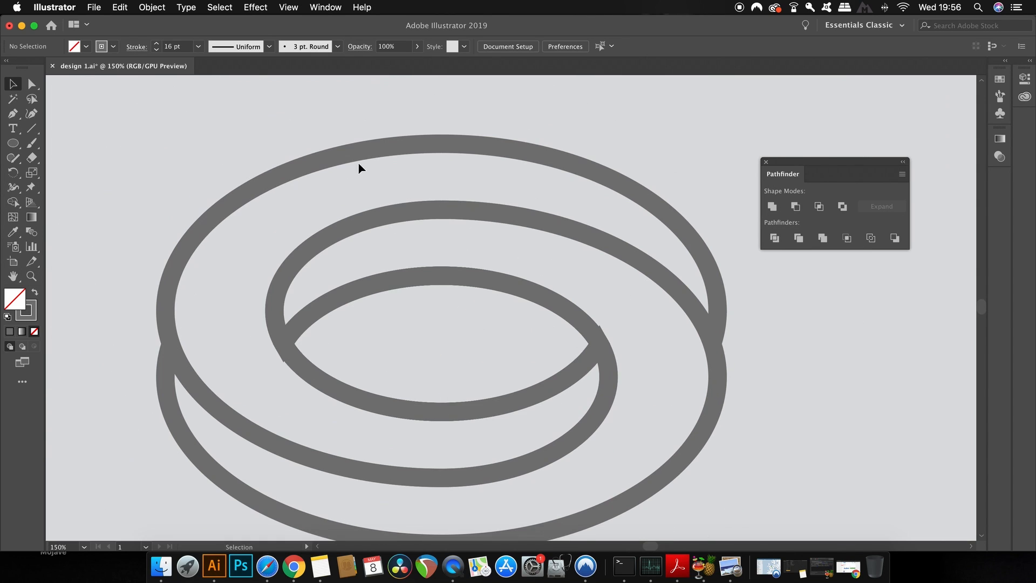
key("super+a")
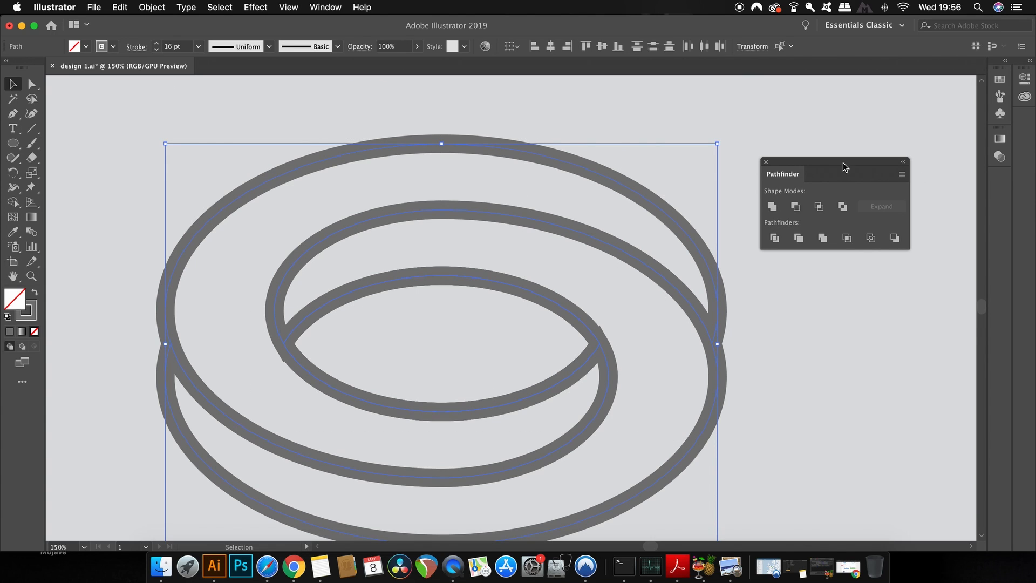
left_click_drag(845, 167, 908, 117)
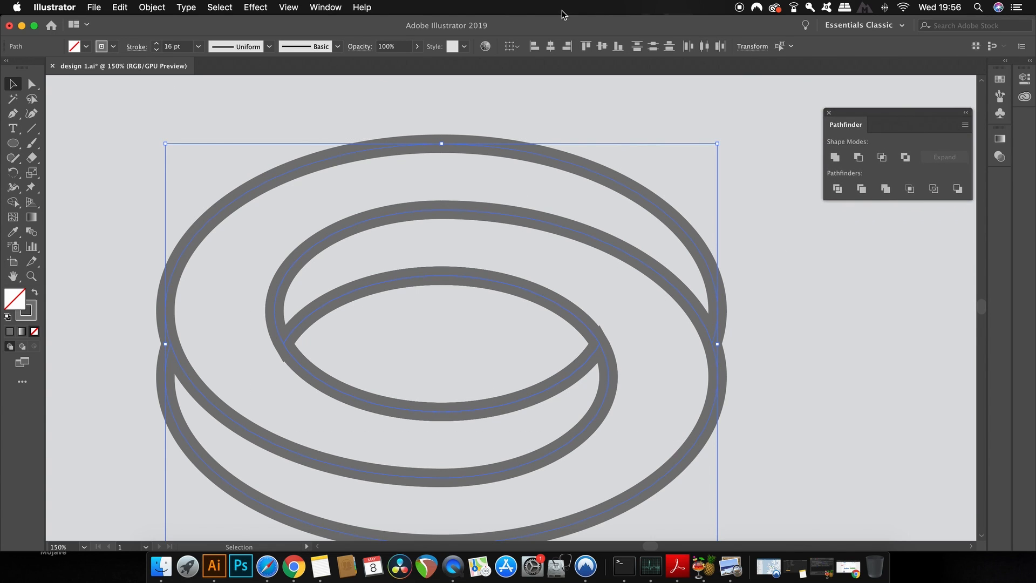
left_click(326, 7)
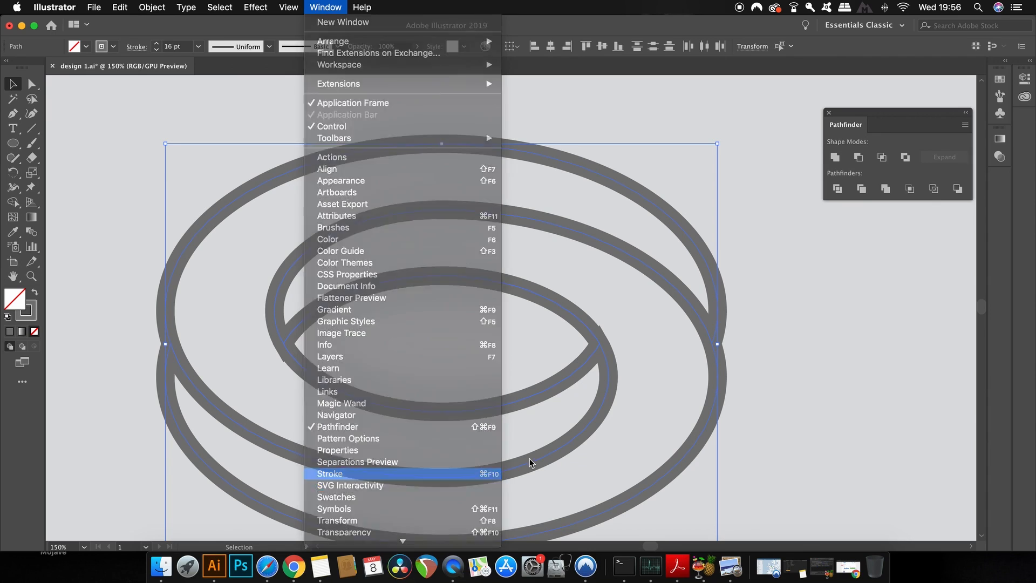
left_click(433, 473)
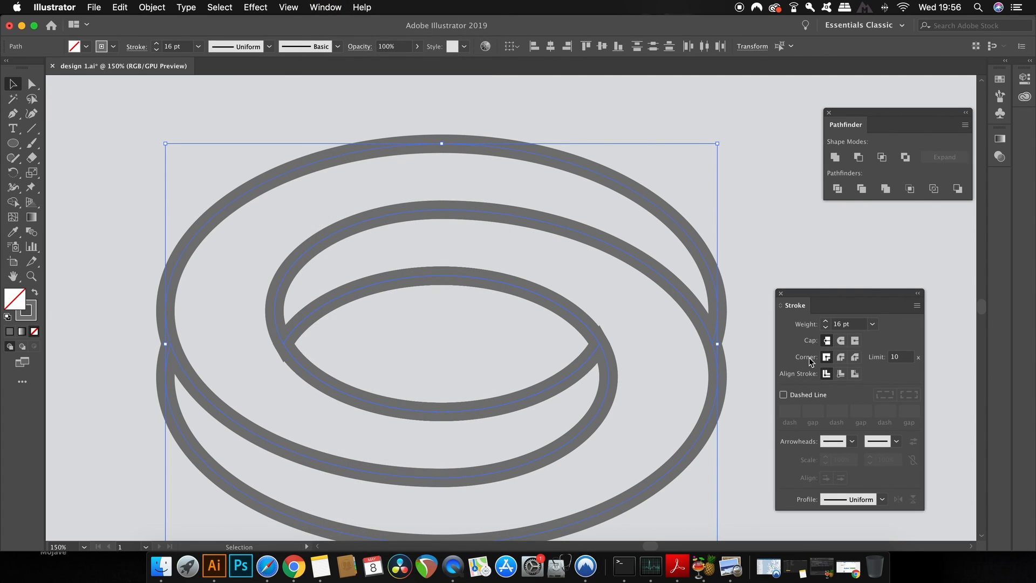
left_click(840, 357)
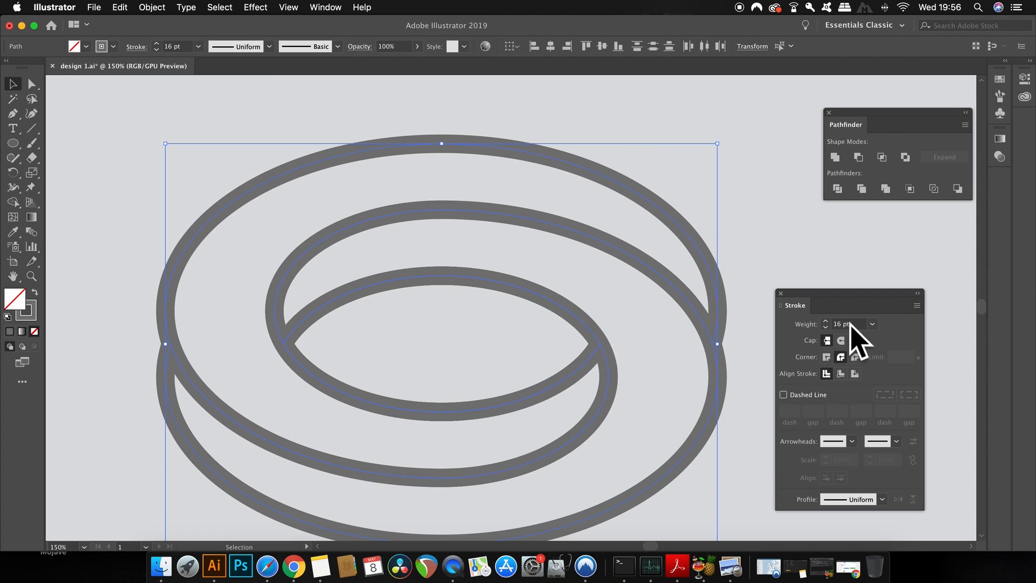
left_click(852, 267)
left_click(780, 294)
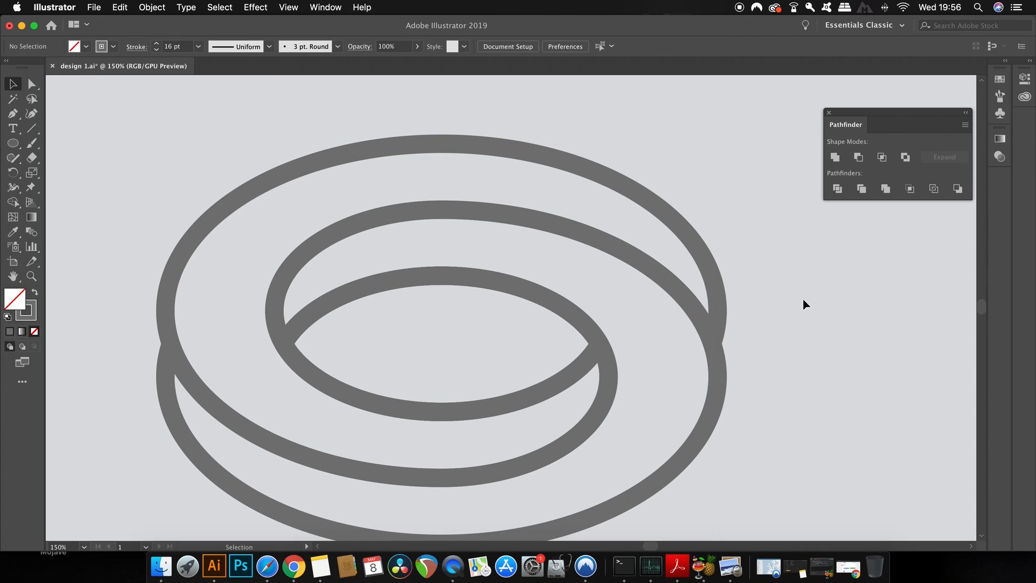
Select the entire shaded ring with all its halftone pieces and merge them with Pathfinder Merge
key("super+minus")
key("super+minus")
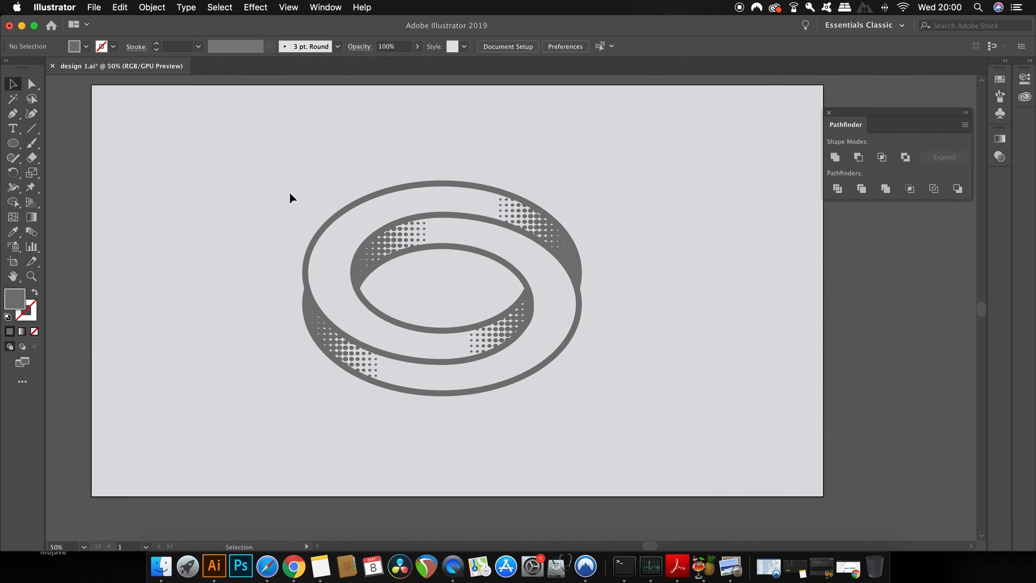
scroll(290, 193, "down", 2)
scroll(291, 194, "up", 1)
left_click_drag(295, 200, 323, 229)
left_click_drag(257, 187, 571, 355)
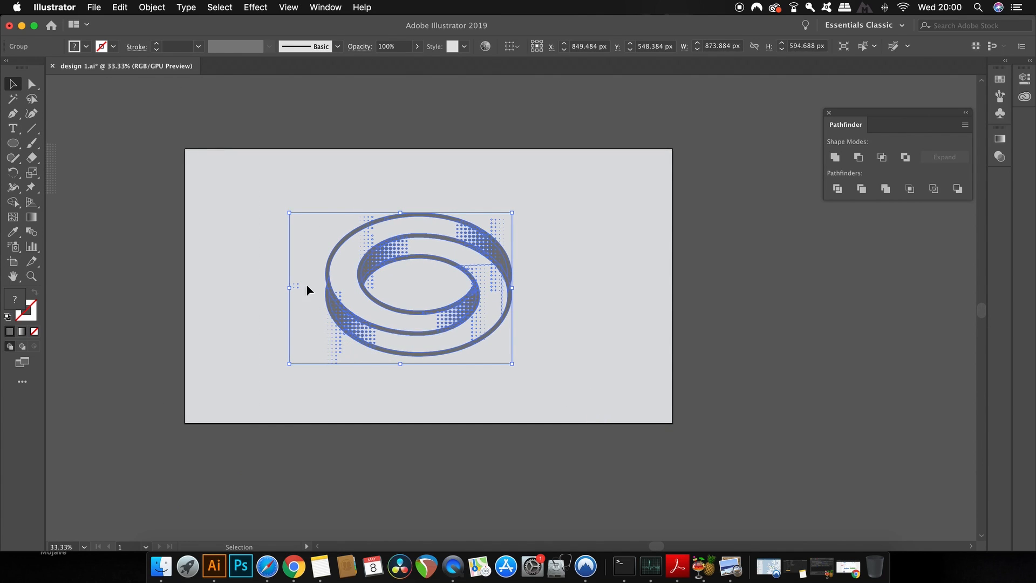
scroll(455, 214, "left", 2)
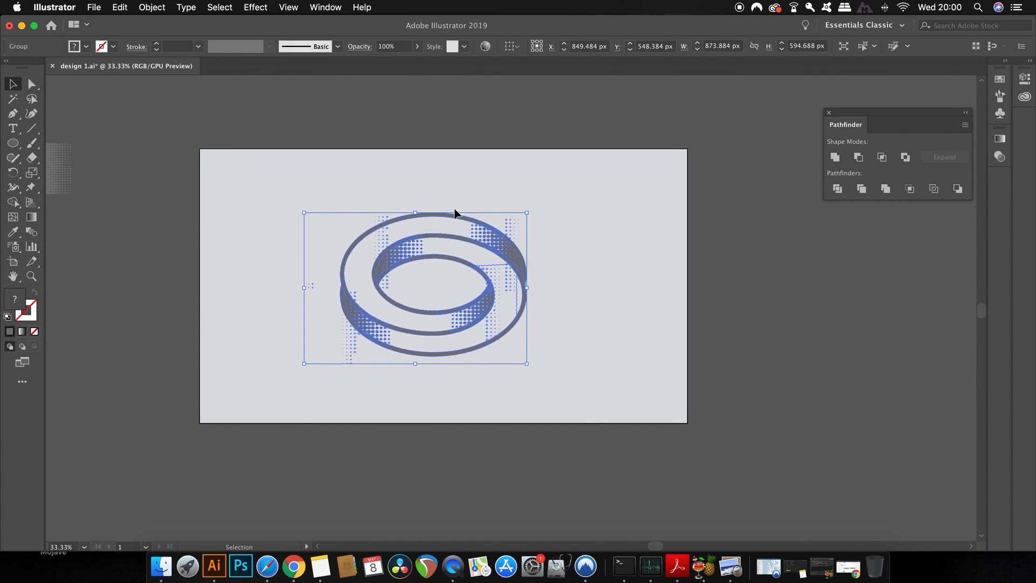
left_click(866, 191)
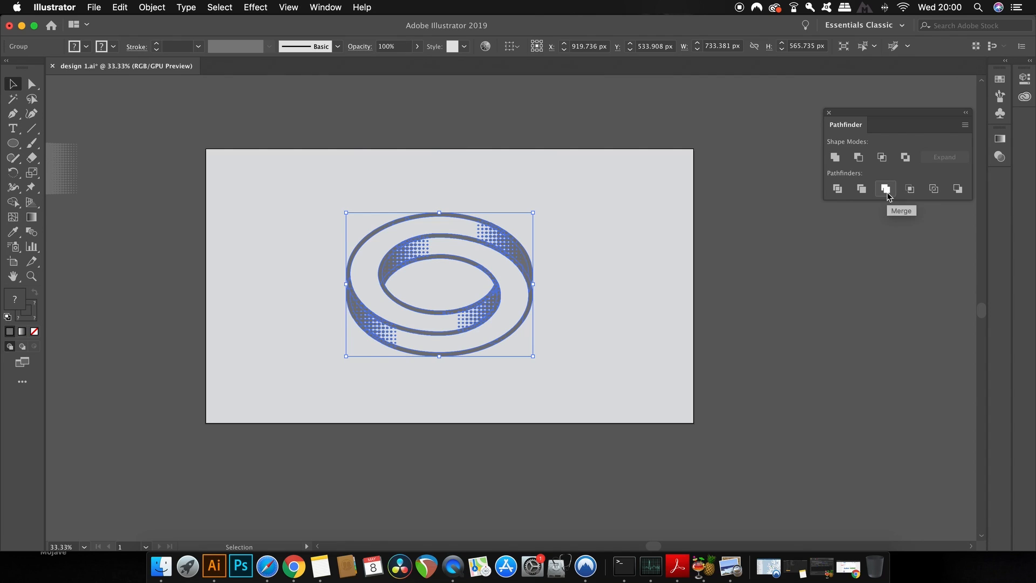
Move the merged ring left off the artboard, beneath the spare halftone pattern, and deselect it
key("cmd+=")
left_click(580, 263)
left_click(494, 261)
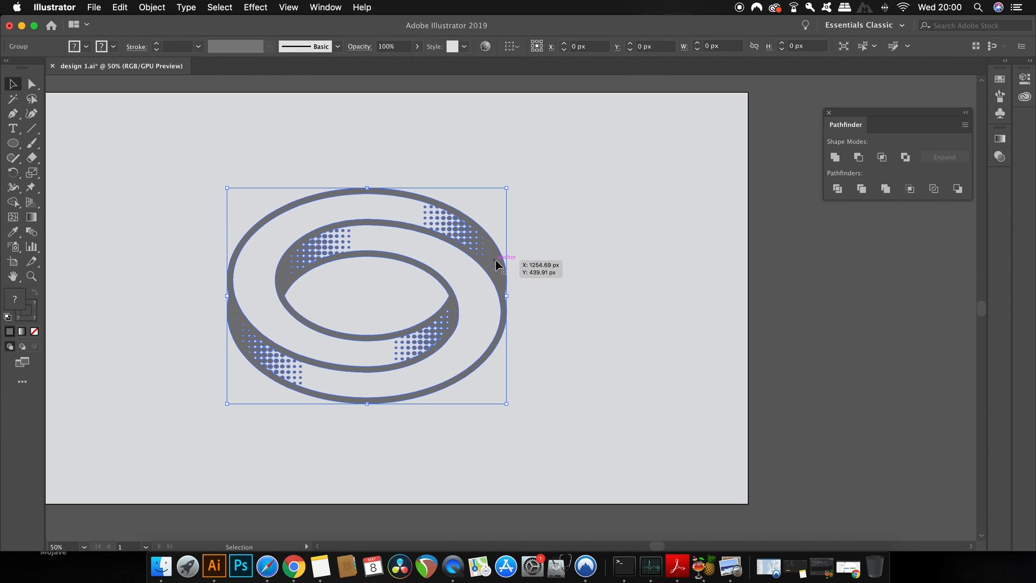
left_click(567, 262)
left_click_drag(568, 262, 668, 275)
left_click_drag(593, 278, 344, 234)
left_click(473, 261)
left_click_drag(474, 261, 841, 271)
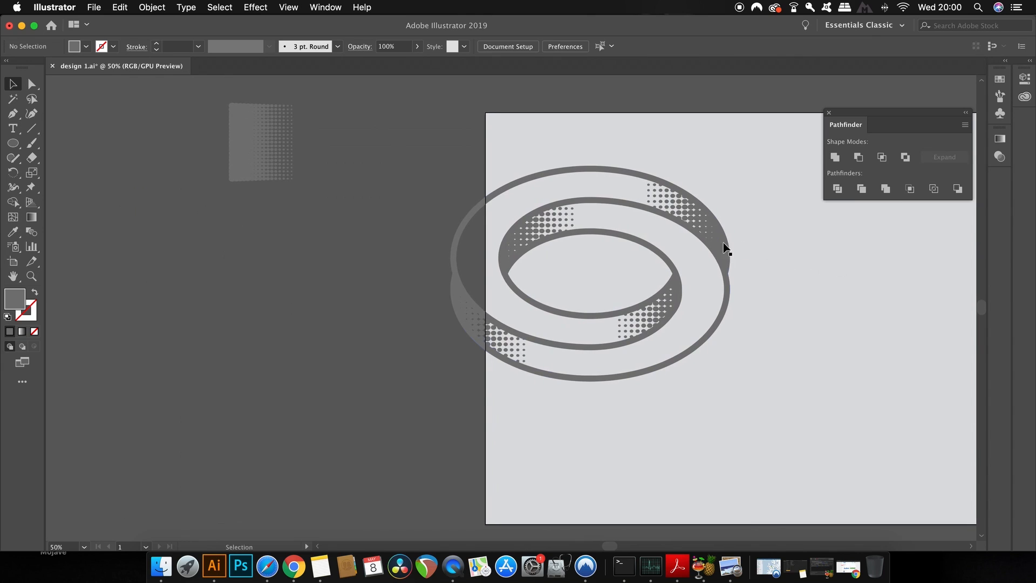
left_click_drag(726, 249, 455, 290)
left_click(762, 268)
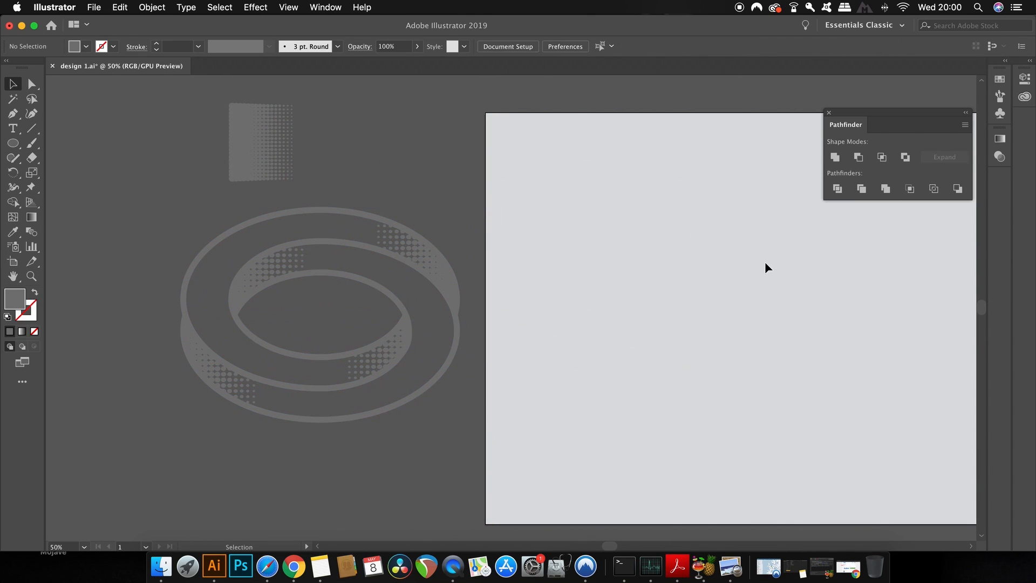
key("a")
key("super+z")
left_click_drag(778, 264, 452, 256)
left_click_drag(385, 250, 632, 292)
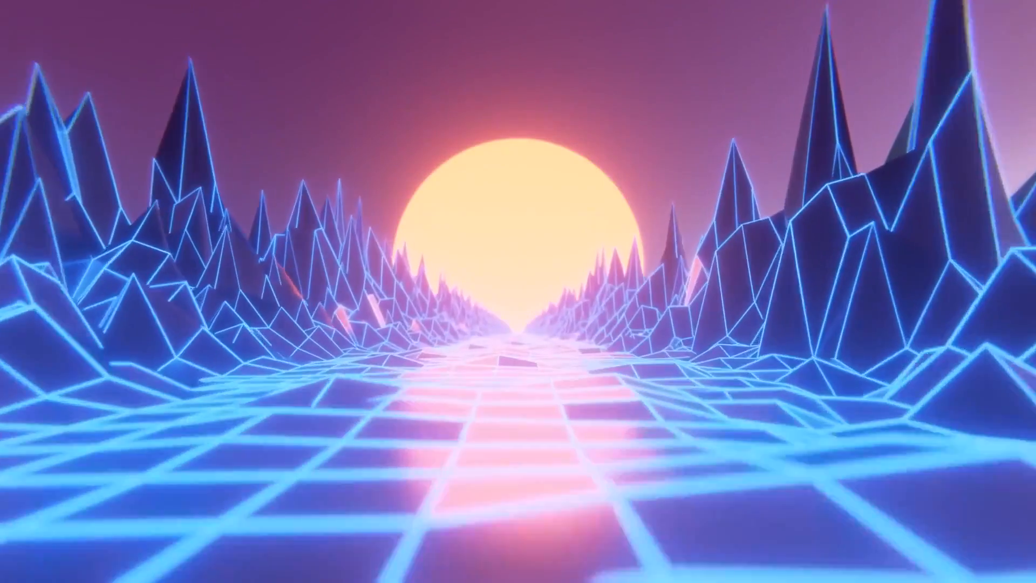